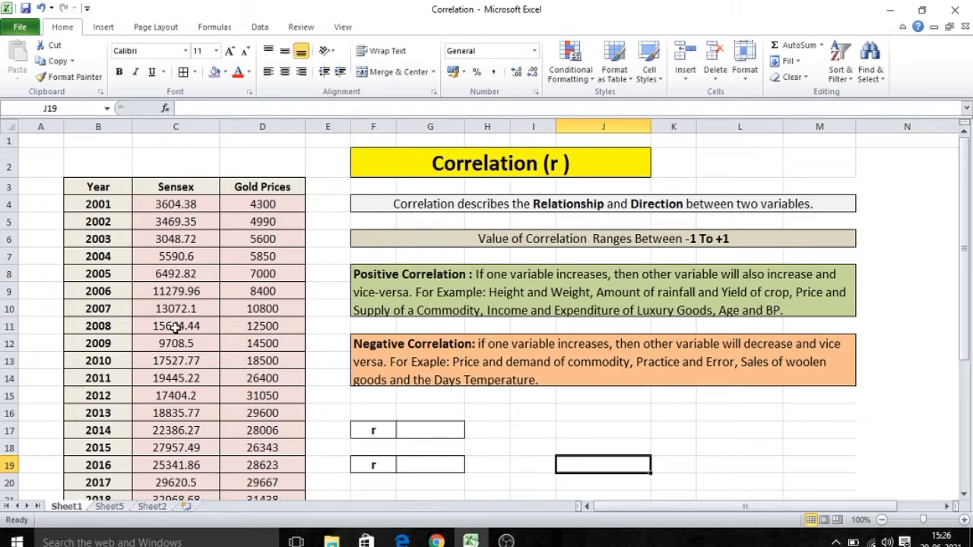
Step: Review the stock-index sheet, then check the first Sensex and Gold Prices values on the Correlation sheet
left_click(153, 507)
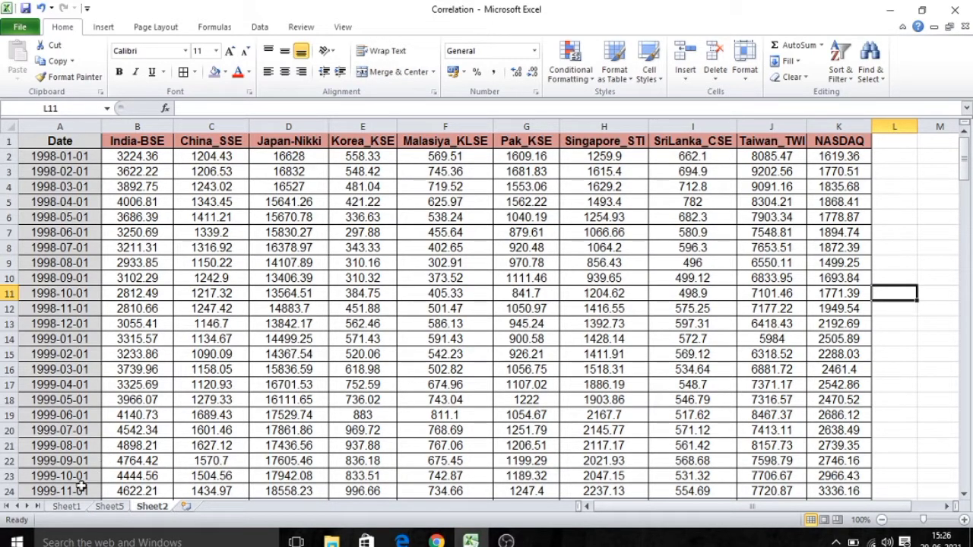
left_click(70, 507)
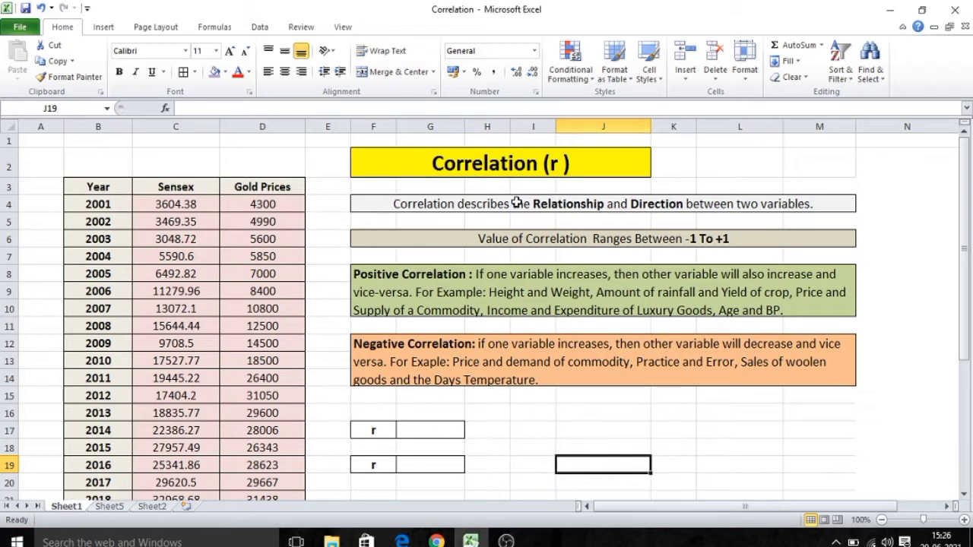
left_click(484, 207)
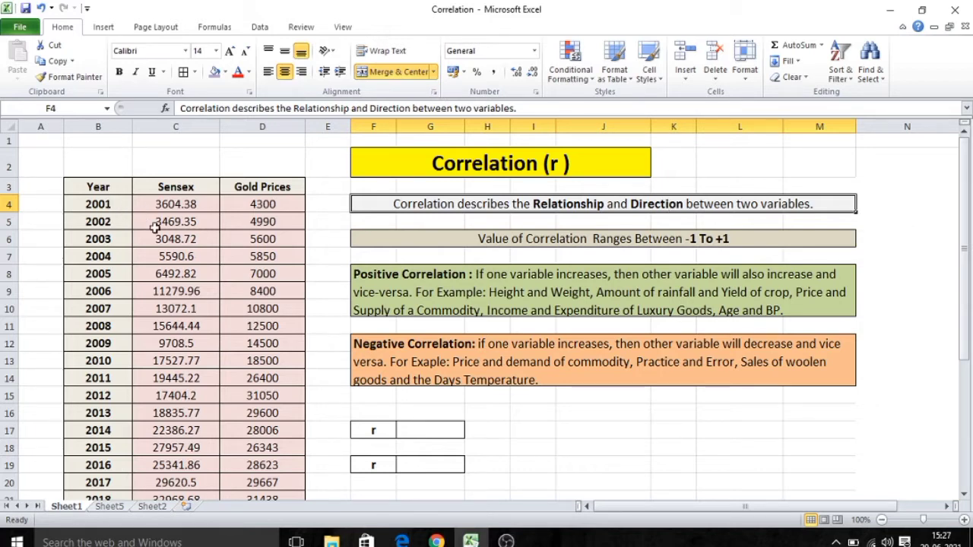
left_click_drag(967, 227, 967, 222)
left_click(185, 205)
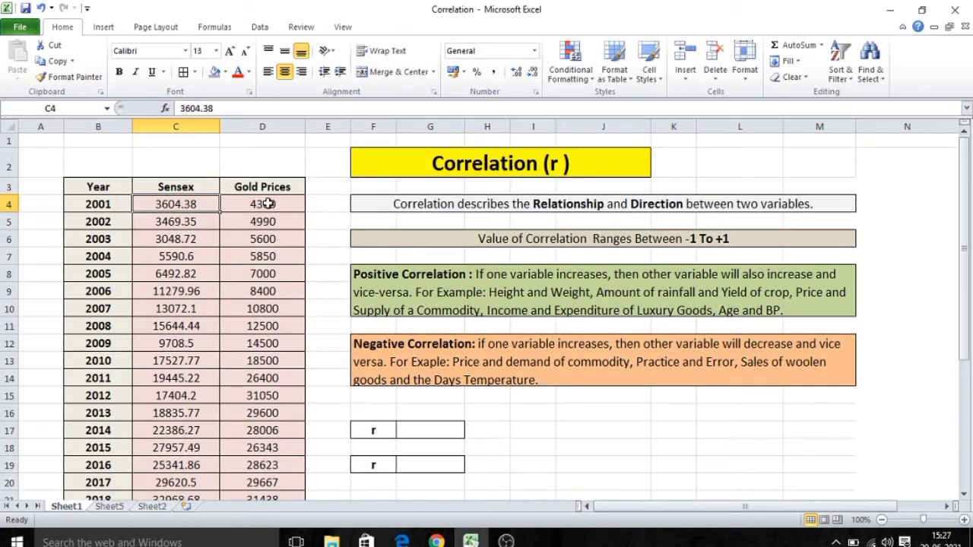
left_click(283, 204)
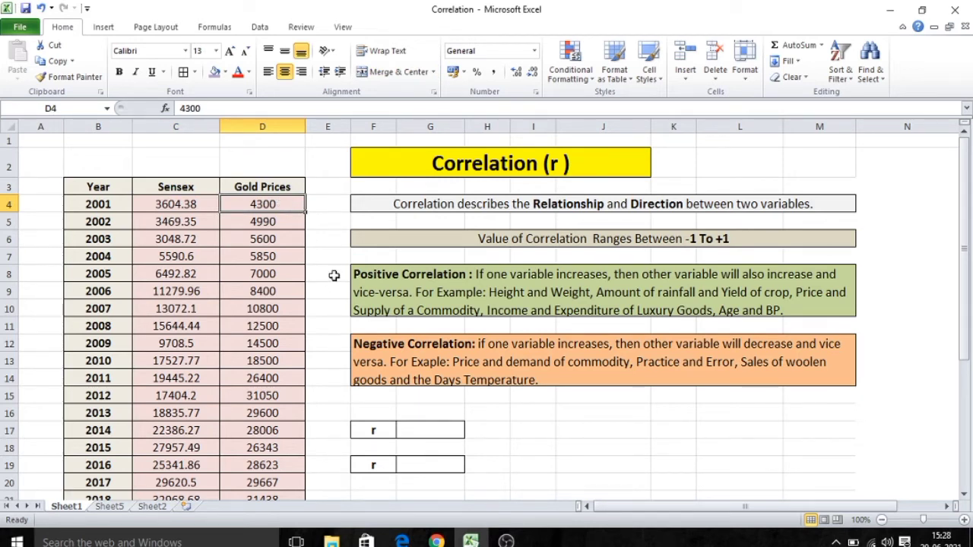
left_click(203, 207)
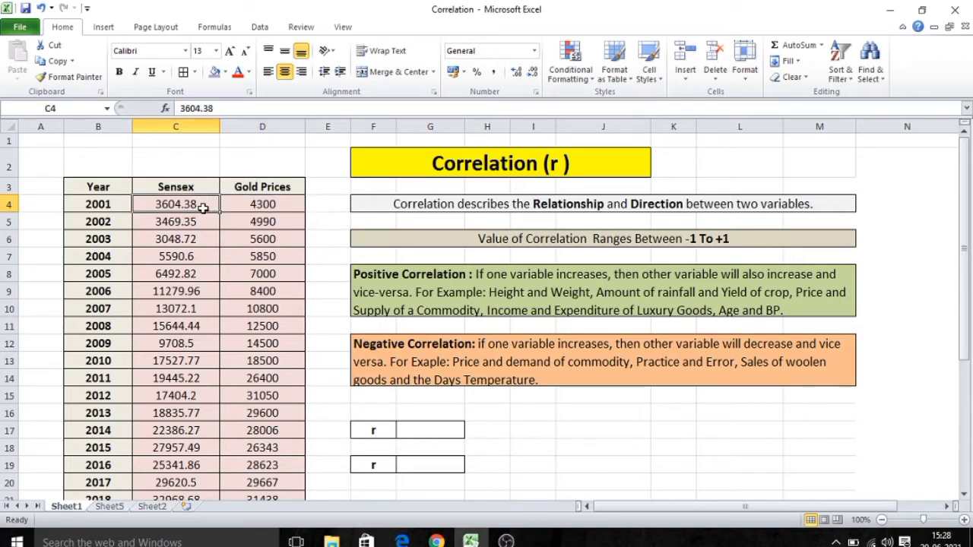
left_click(289, 204)
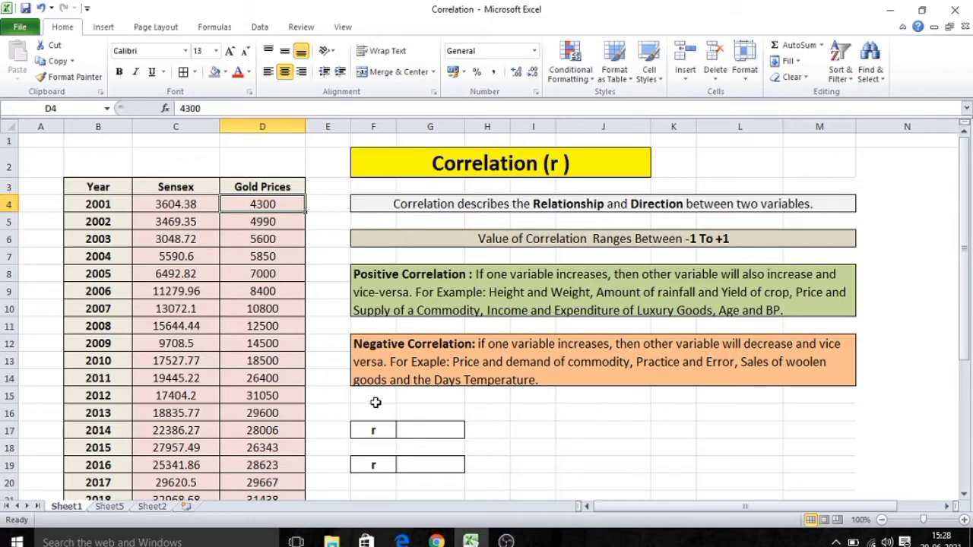
Step: Enter =CORREL(C3:C24,D3:D24) in G17, giving 0.89 for Sensex versus Gold Prices
left_click(439, 430)
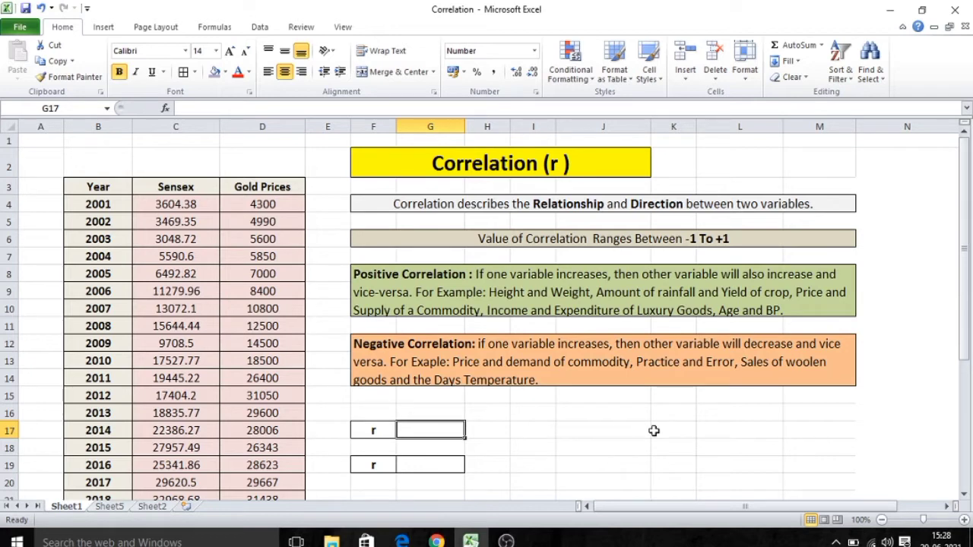
type("=c")
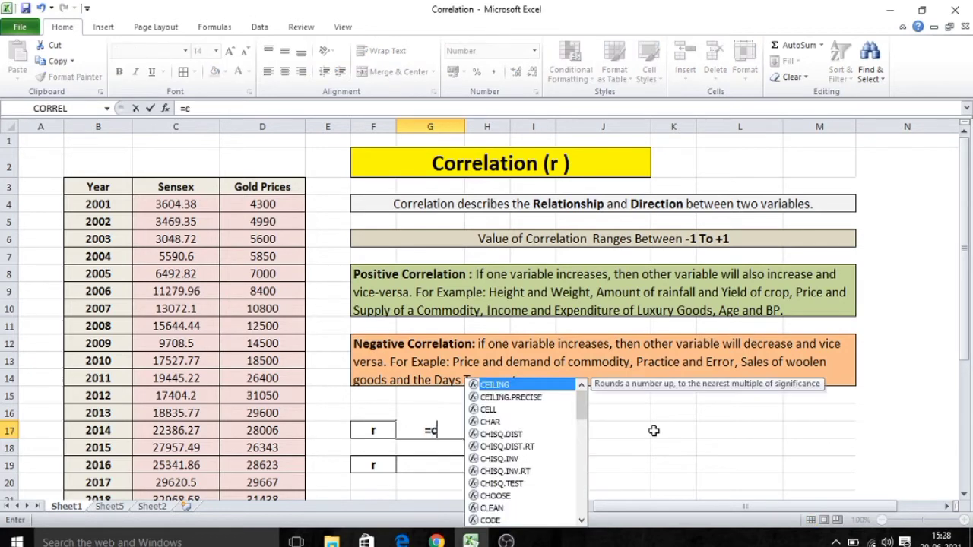
type("orre")
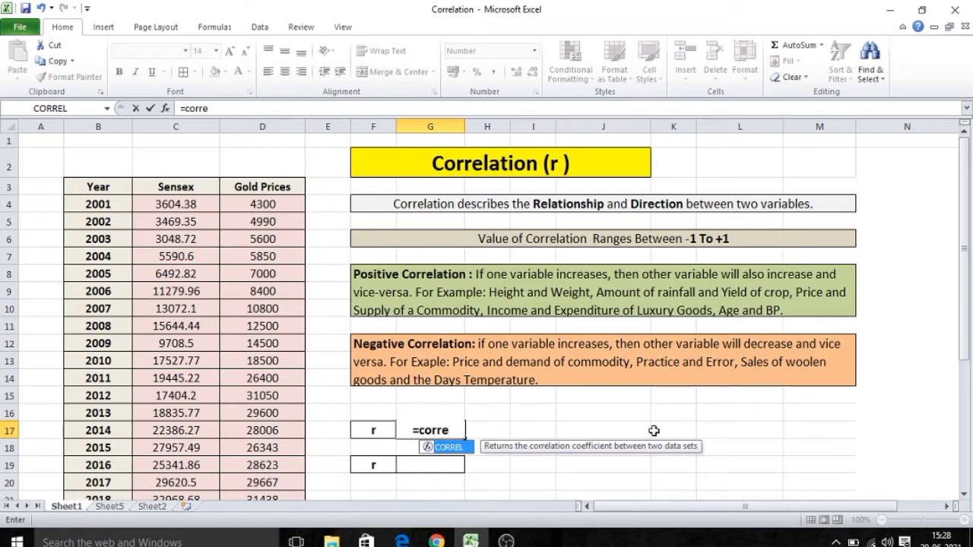
type("l(")
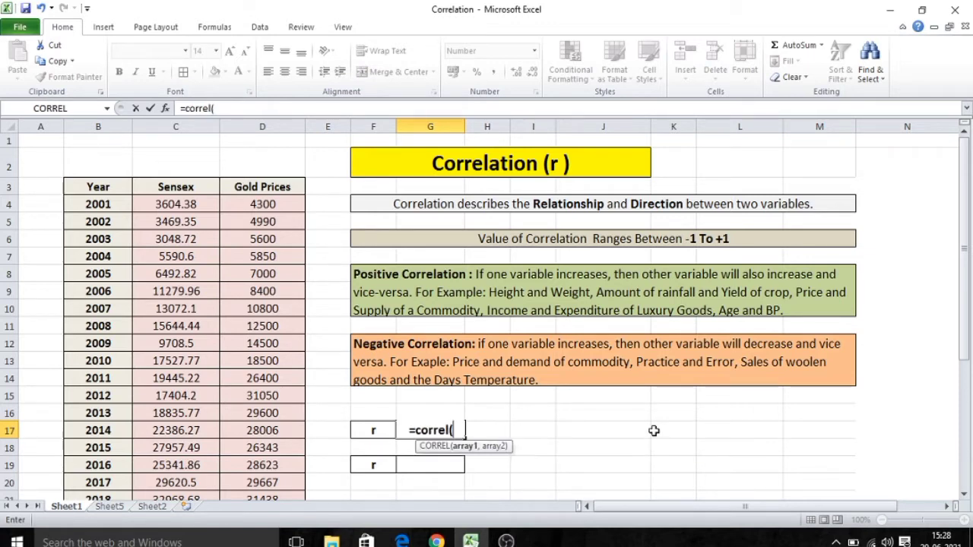
left_click(194, 187)
mouse_move(195, 188)
left_mouse_down()
mouse_move(182, 525)
mouse_move(180, 473)
left_mouse_up()
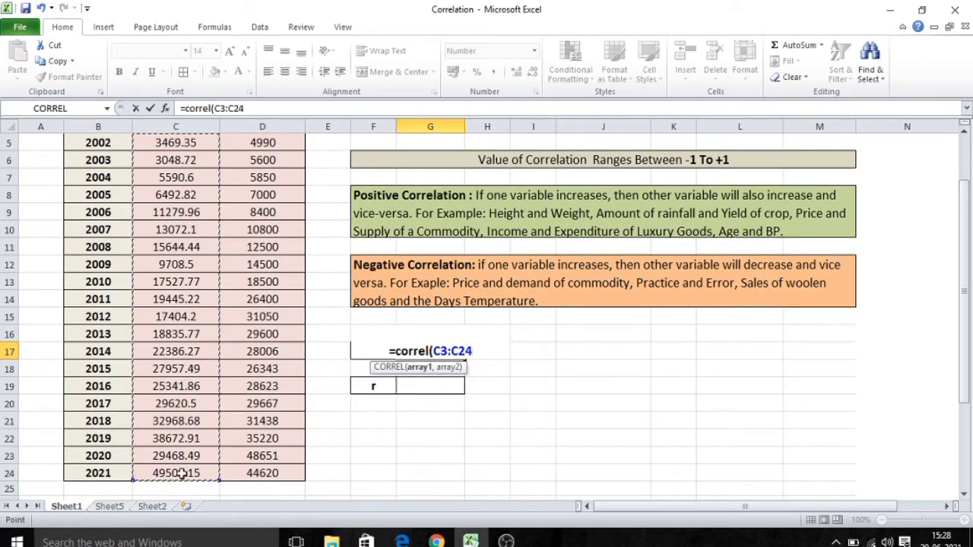
type(",")
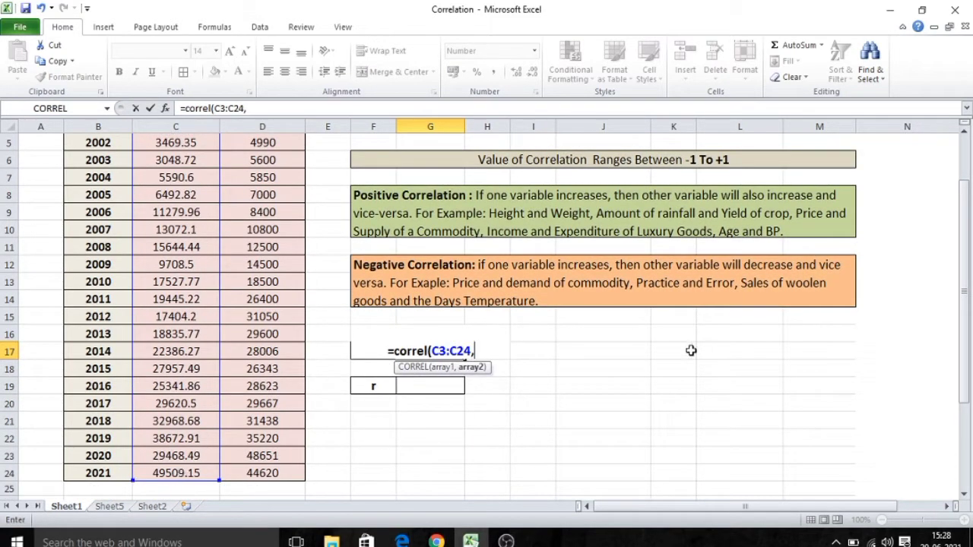
left_click_drag(964, 296, 961, 195)
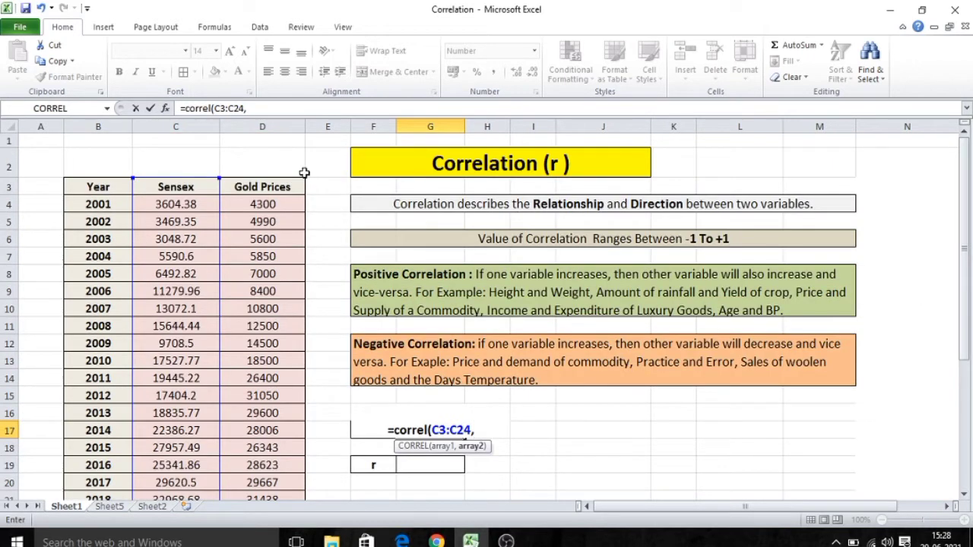
left_click_drag(292, 186, 284, 516)
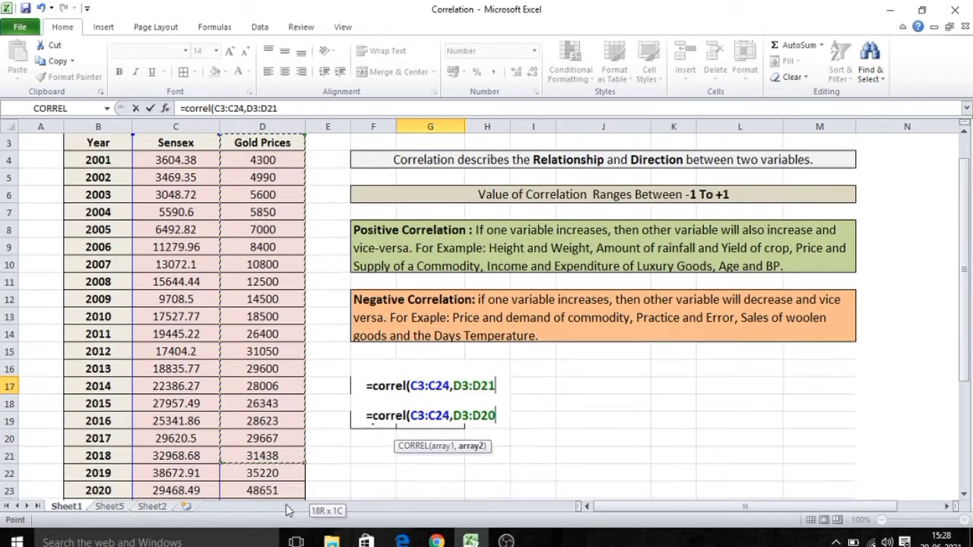
left_click_drag(285, 516, 284, 471)
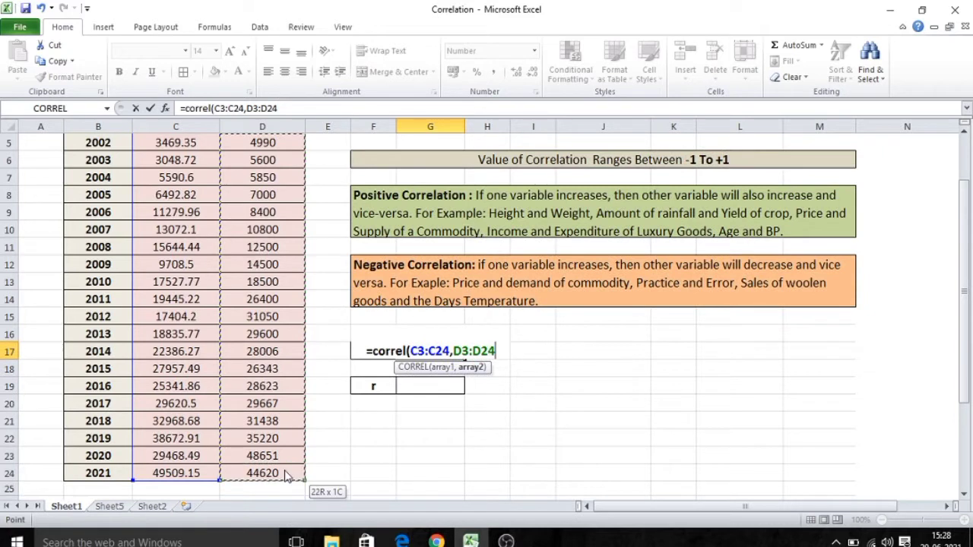
type(")")
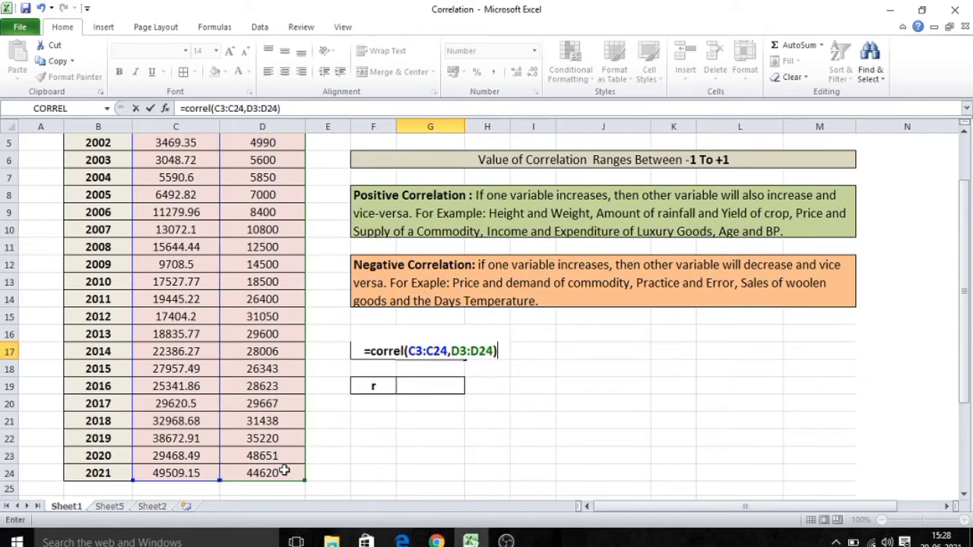
key("Return")
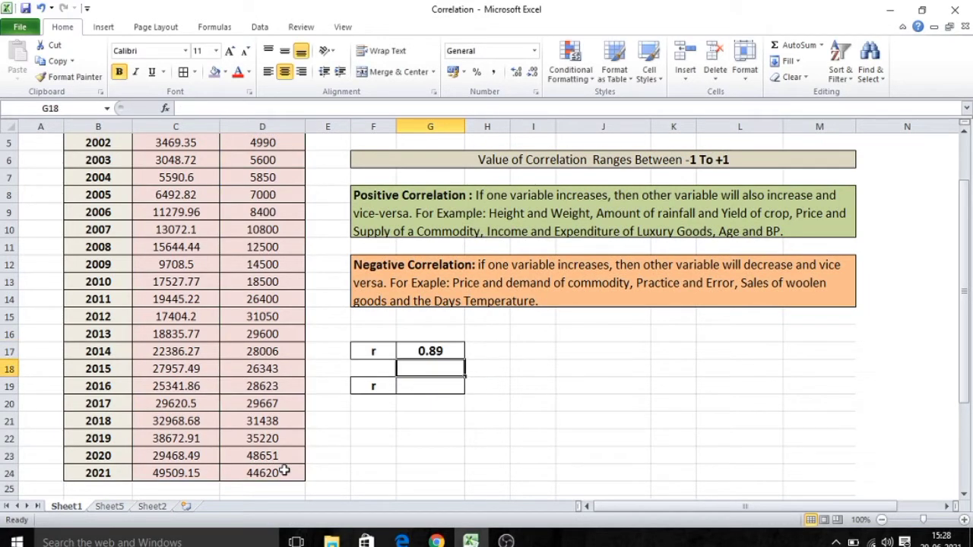
Step: Insert CORREL into G19 from Formulas > More Functions > Statistical, opening Function Arguments
left_click(441, 388)
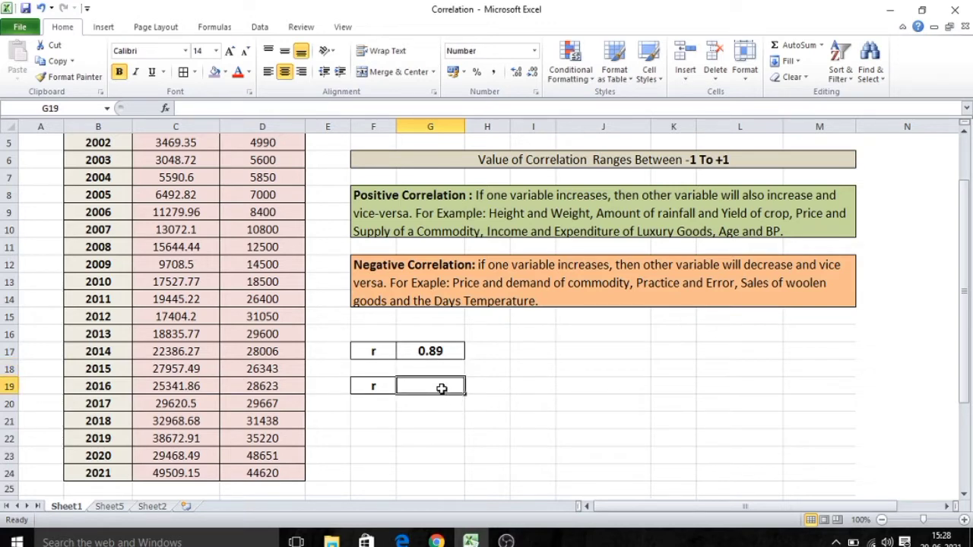
left_click_drag(965, 209, 963, 193)
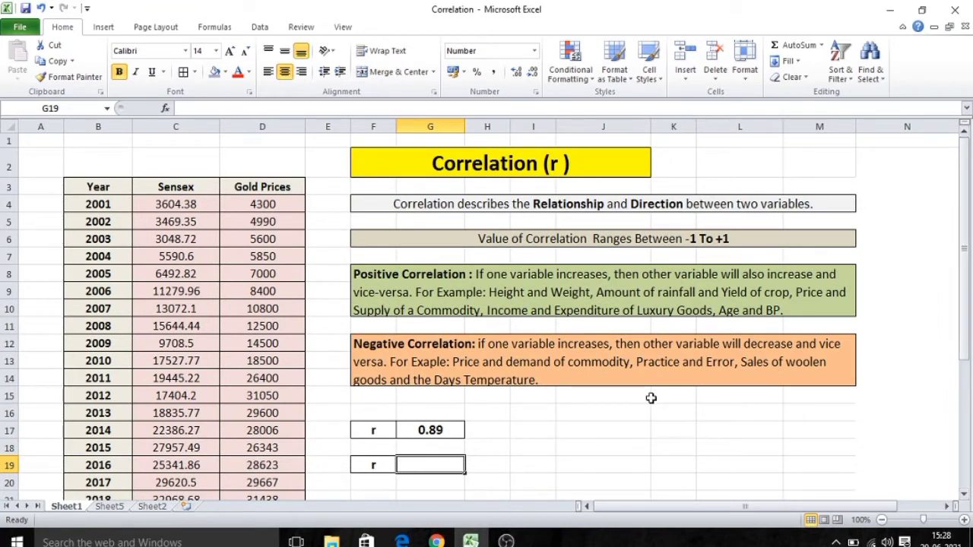
left_click(218, 31)
left_click(342, 67)
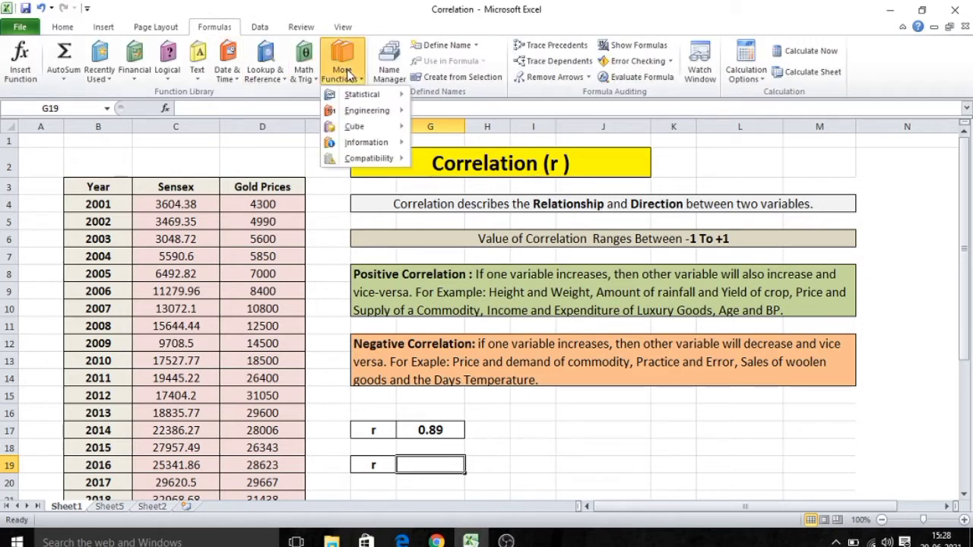
left_click(369, 97)
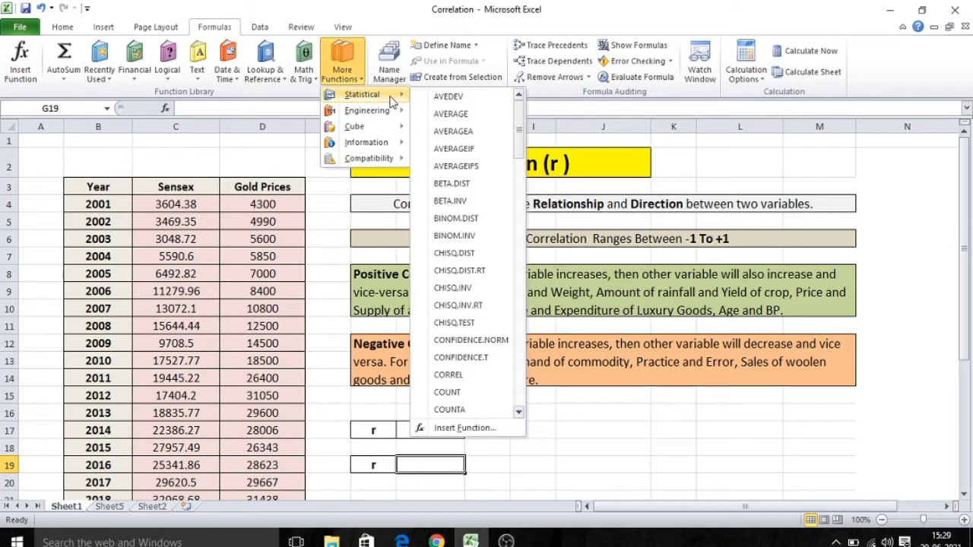
left_click(481, 378)
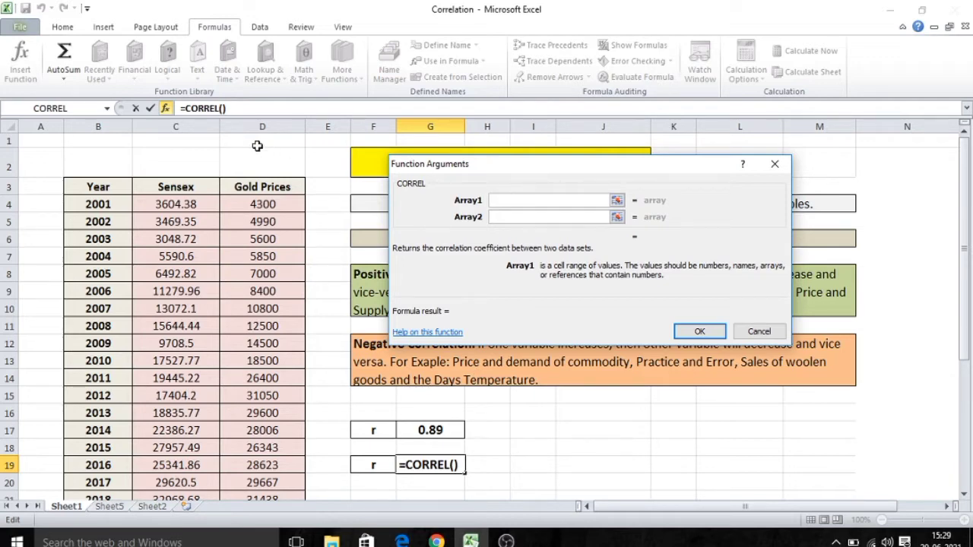
Step: Set CORREL's arrays to C3:C24 and D3:D24 and confirm, so G19 shows 0.89
mouse_move(185, 190)
left_mouse_down()
mouse_move(184, 517)
mouse_move(186, 472)
left_mouse_up()
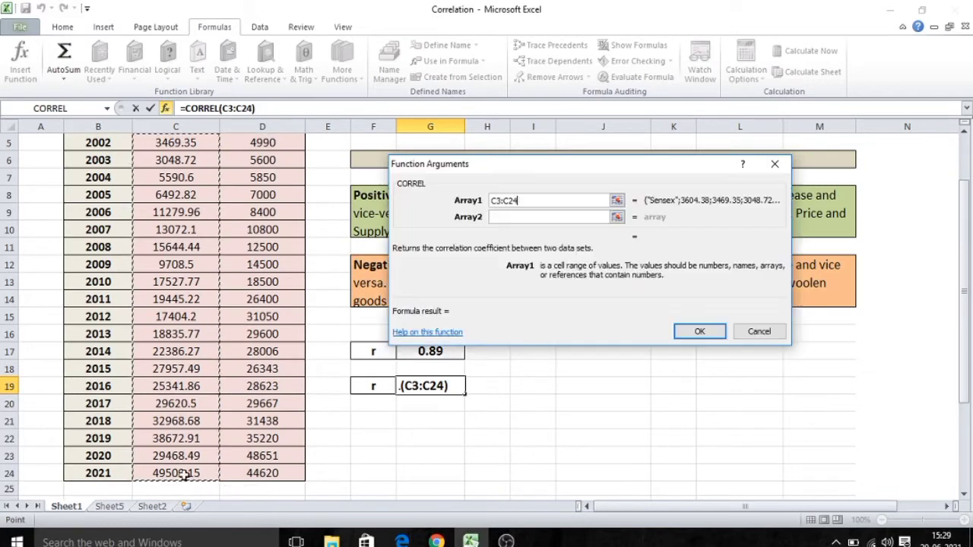
left_click(519, 218)
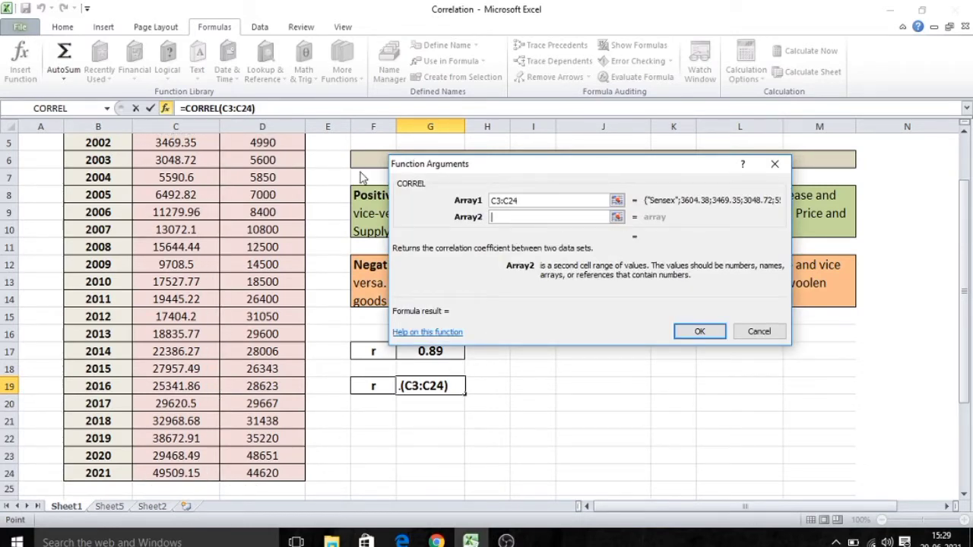
left_click(617, 217)
left_click_drag(967, 255, 971, 209)
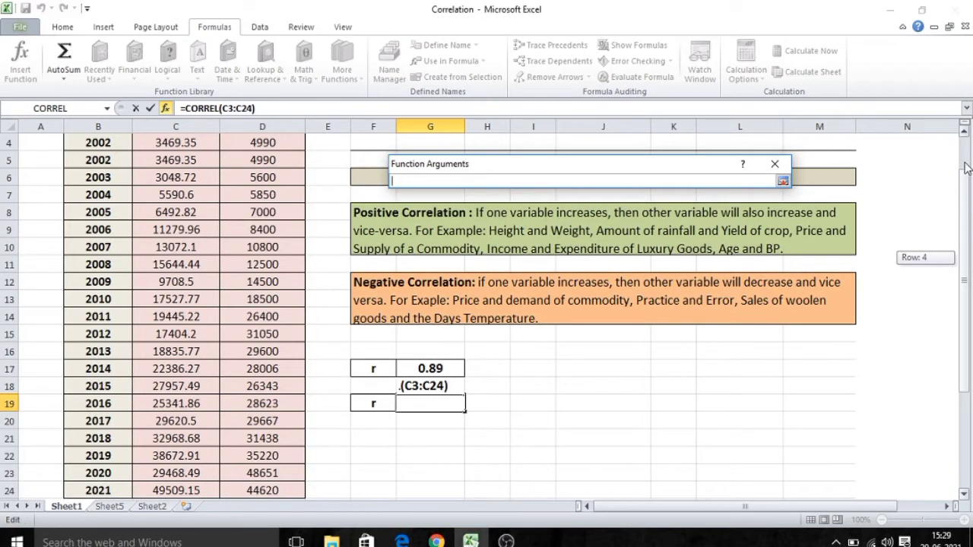
left_click_drag(965, 220, 966, 169)
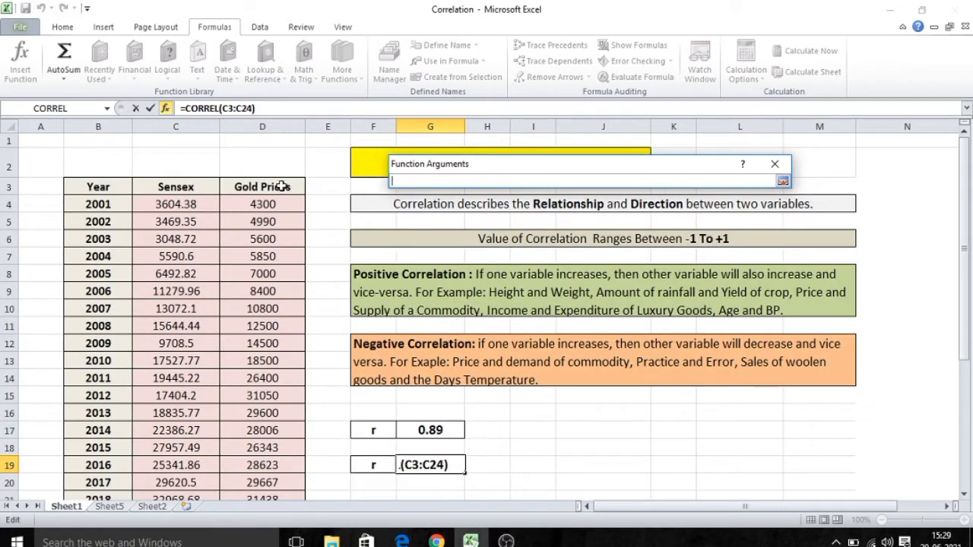
left_click_drag(282, 186, 281, 515)
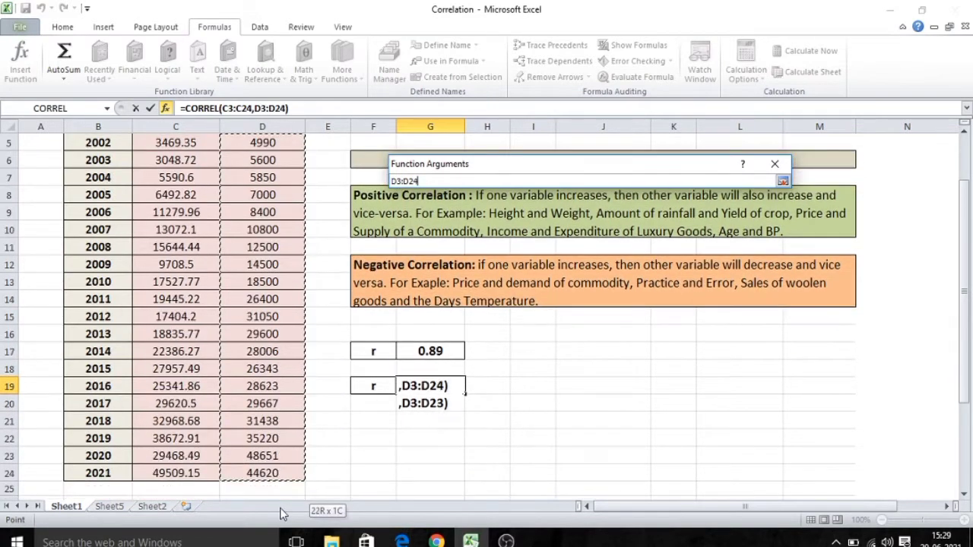
left_click_drag(281, 514, 277, 476)
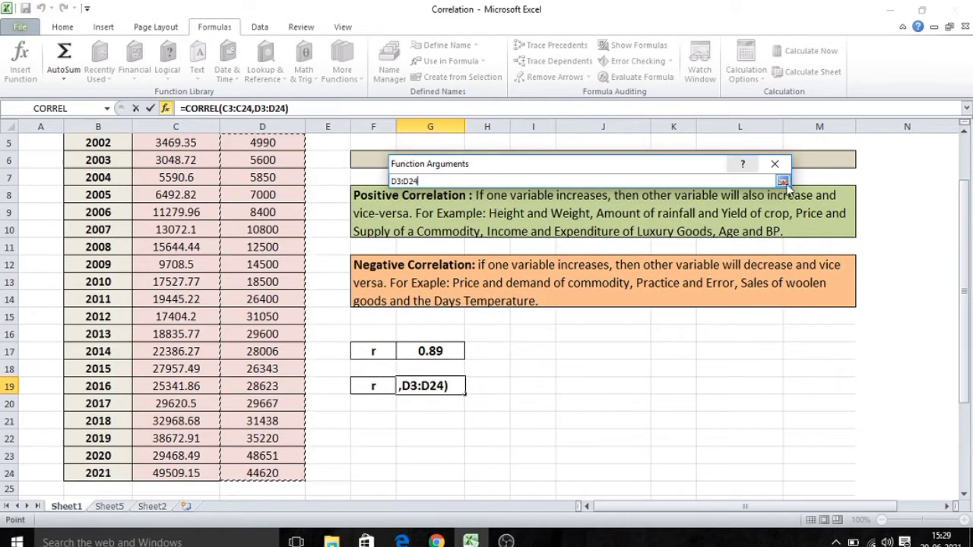
left_click(782, 181)
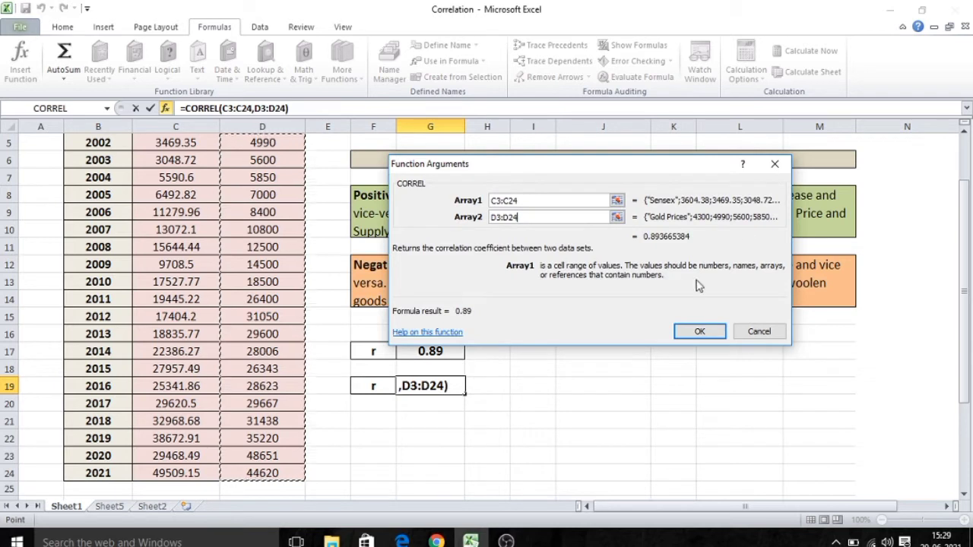
left_click(693, 331)
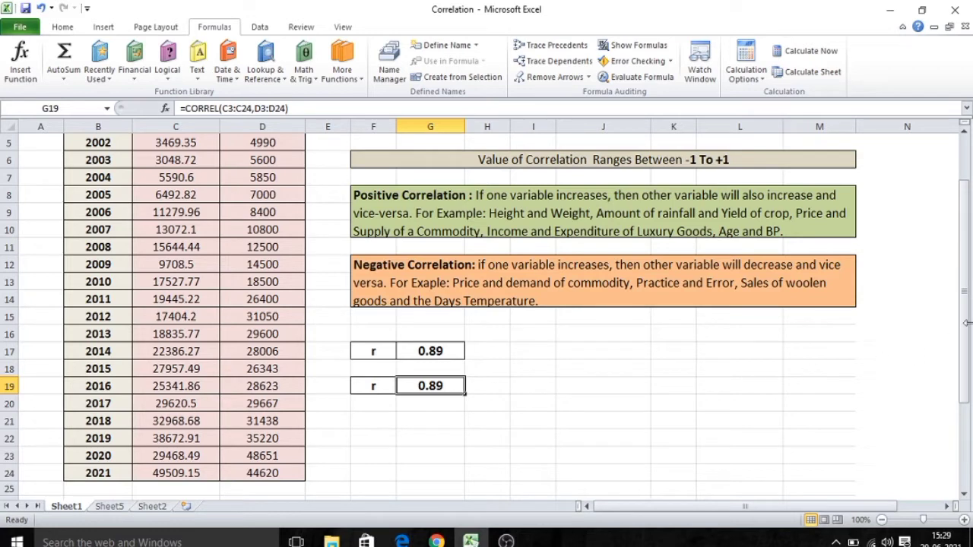
left_click_drag(966, 322, 968, 411)
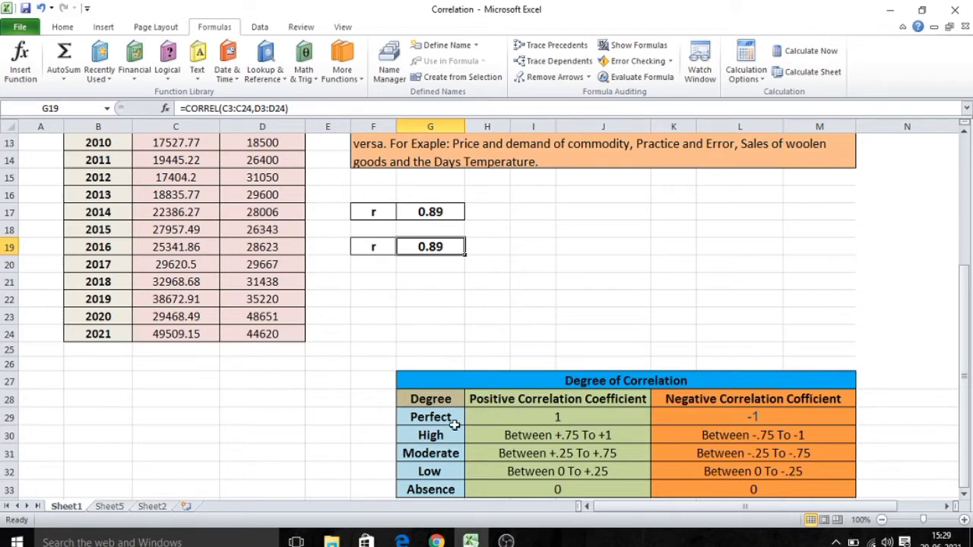
left_click(410, 417)
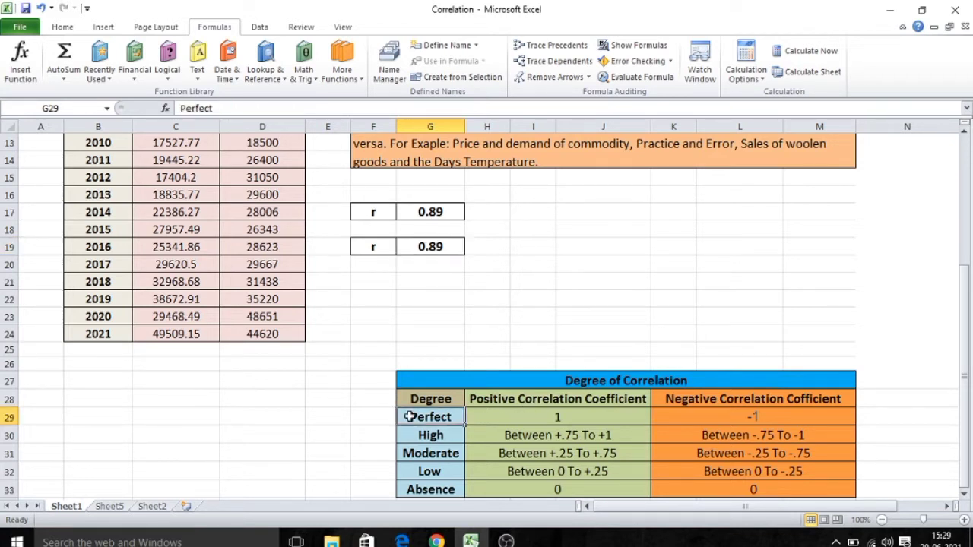
left_click(412, 490)
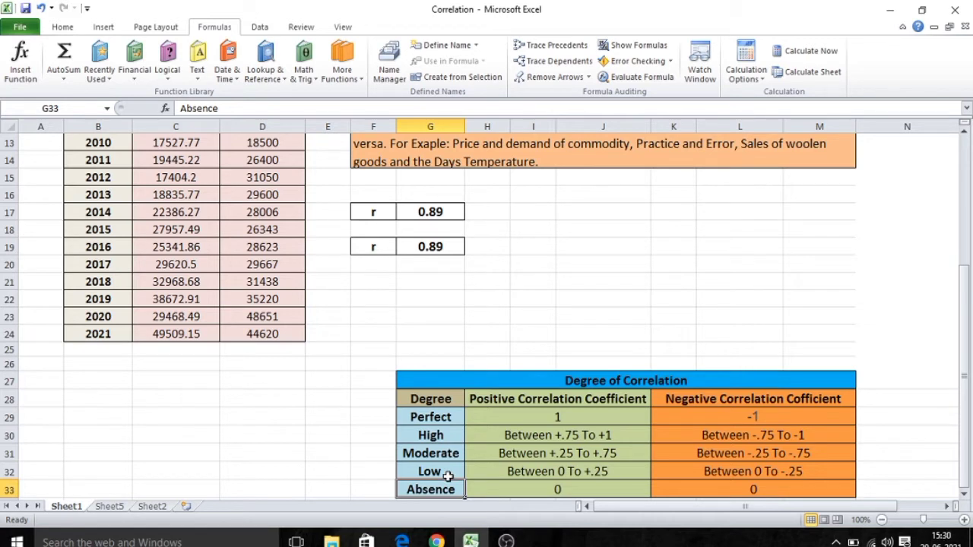
left_click(451, 475)
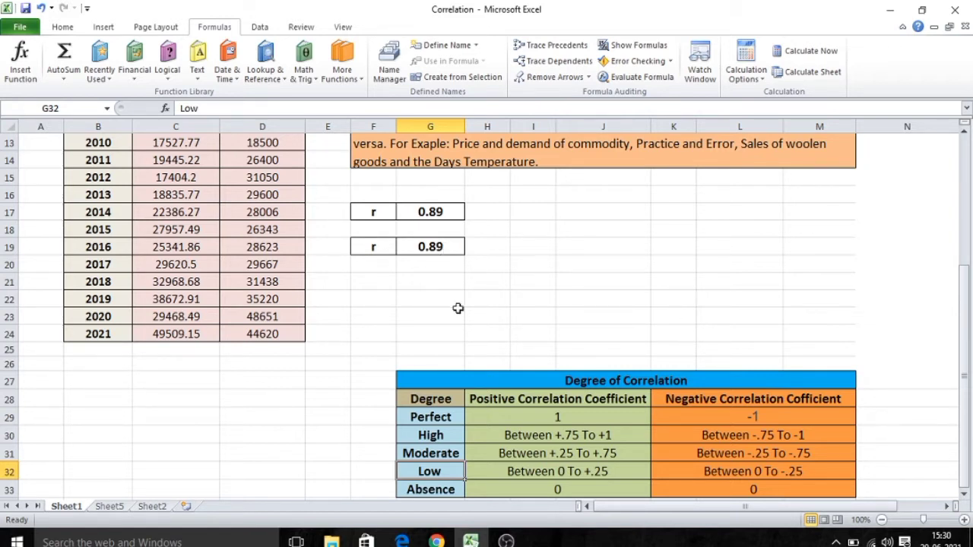
left_click_drag(967, 315, 967, 167)
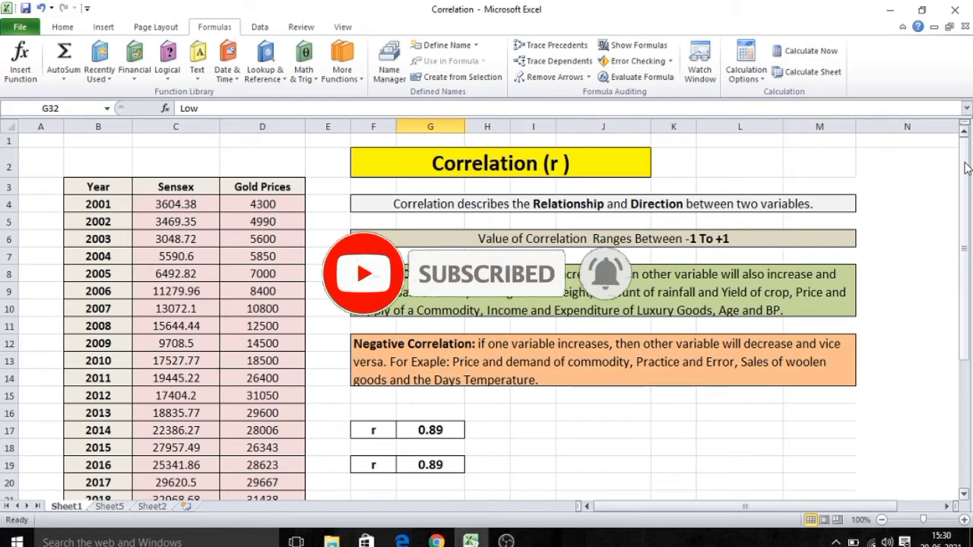
Step: Switch to Sheet2 and scroll the monthly index data down to the last row and back
left_click(152, 506)
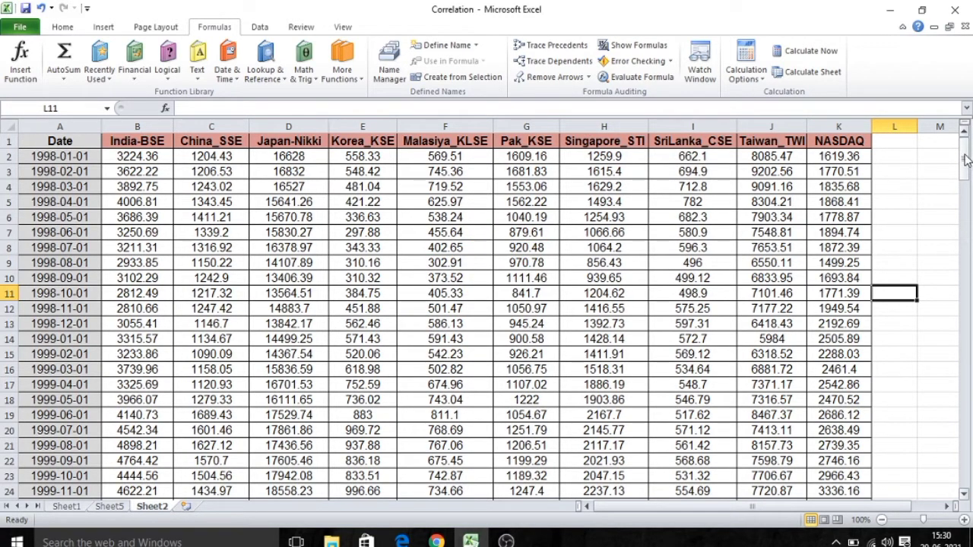
left_click_drag(964, 158, 964, 456)
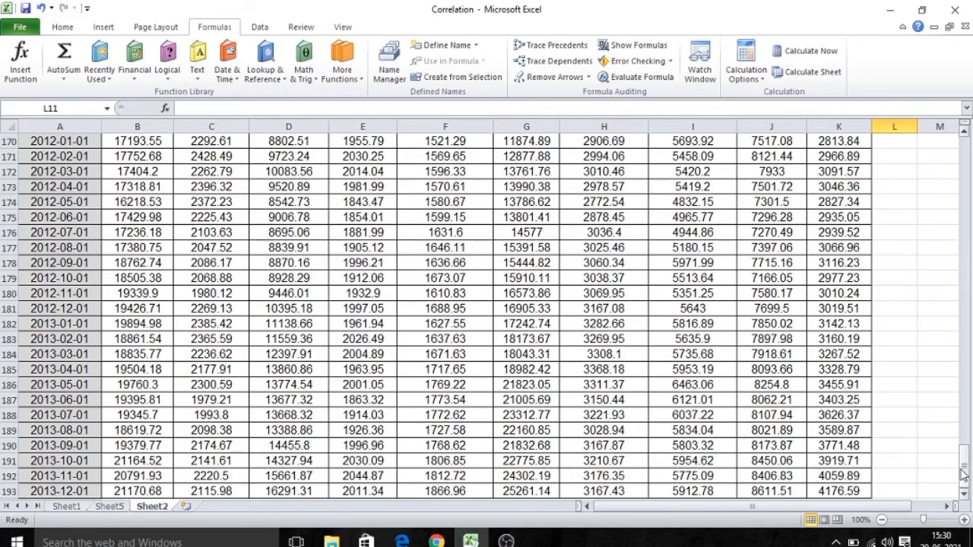
left_click_drag(963, 472, 950, 134)
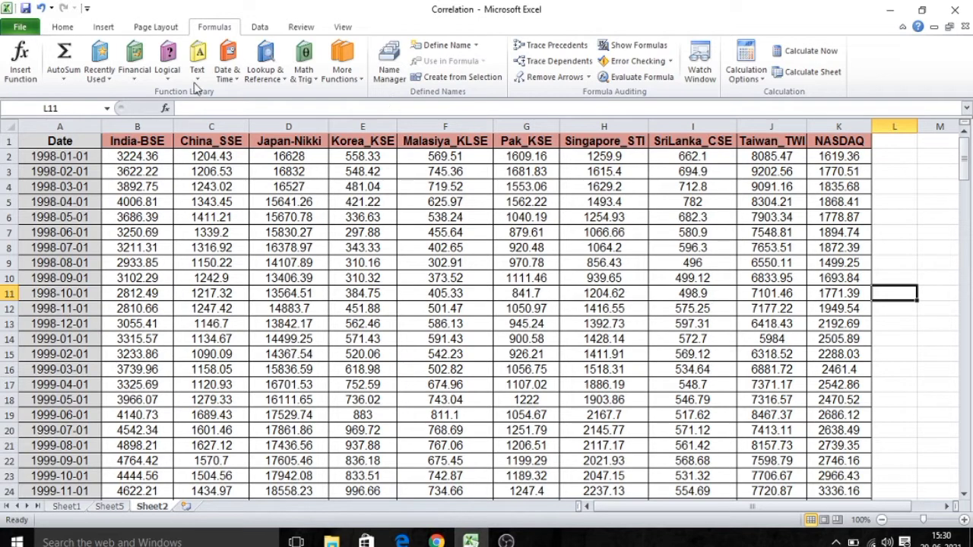
Step: Start Data Analysis > Correlation with input range $B$1:$K$193 and labels in the first row
left_click(260, 29)
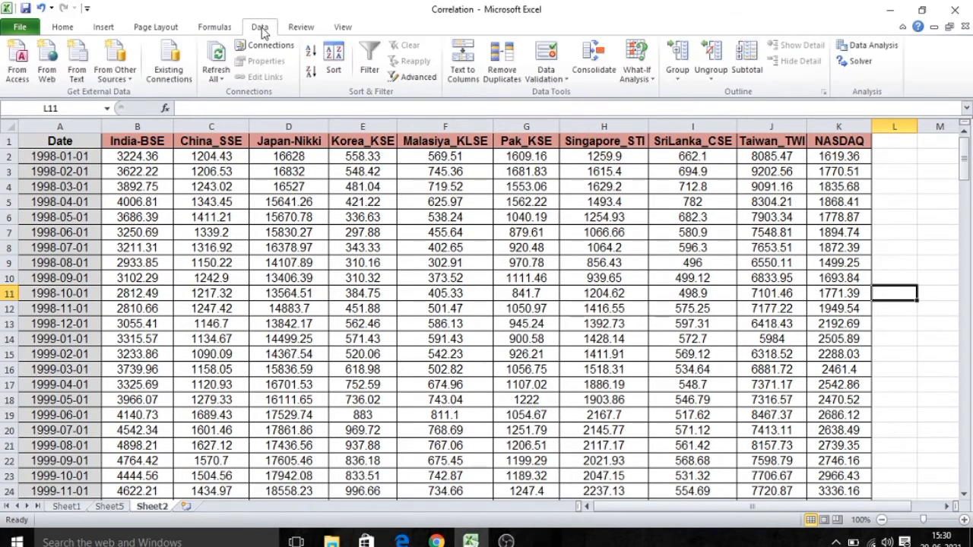
left_click(873, 48)
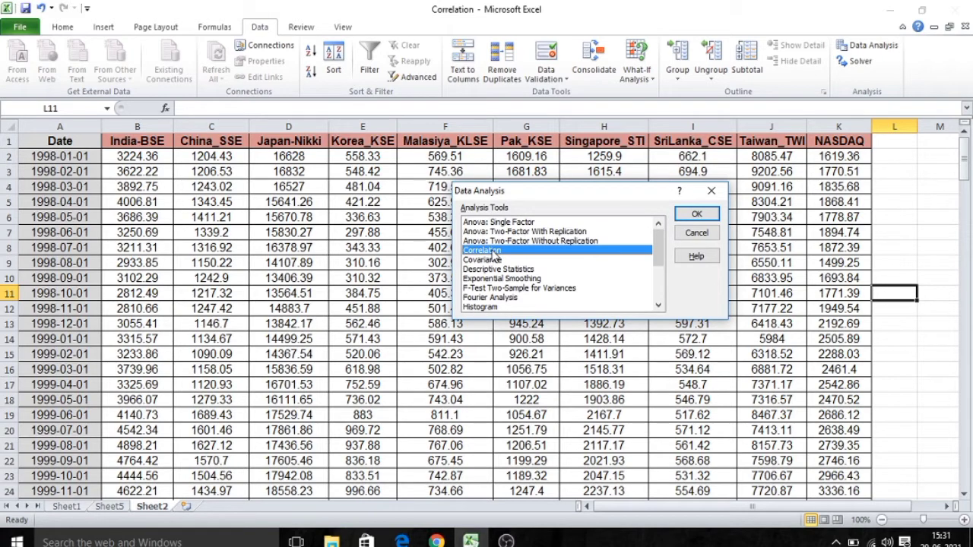
left_click(697, 215)
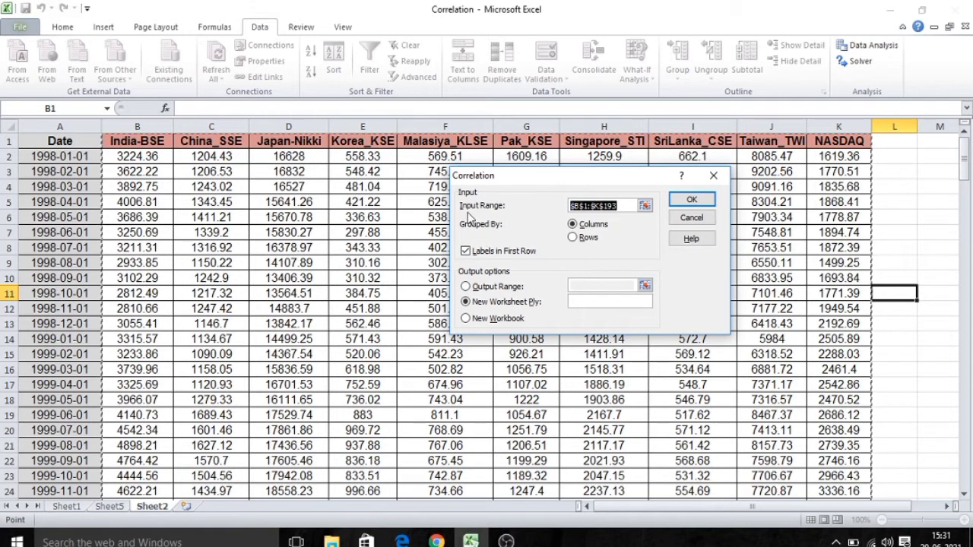
left_click(644, 206)
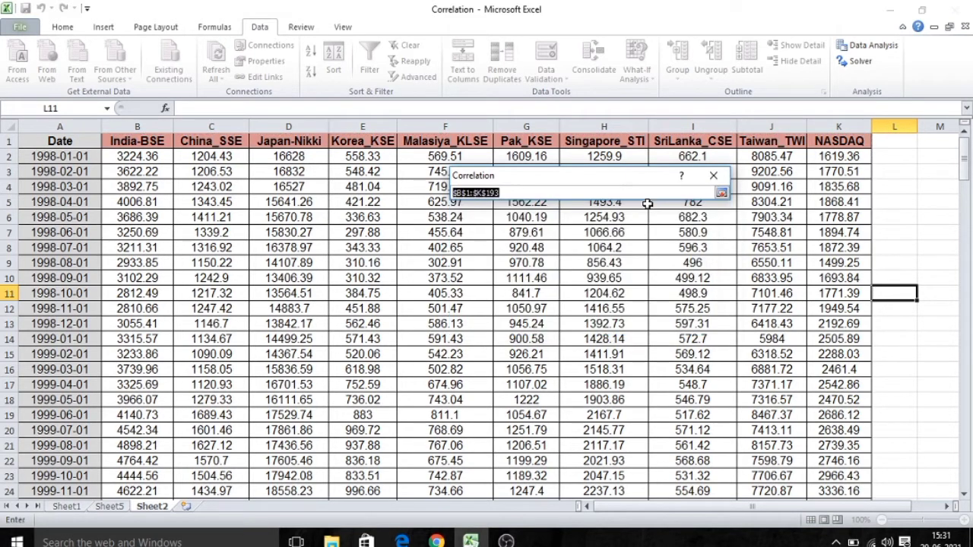
mouse_move(142, 141)
left_mouse_down()
mouse_move(828, 183)
mouse_move(777, 511)
mouse_move(841, 511)
mouse_move(842, 476)
left_mouse_up()
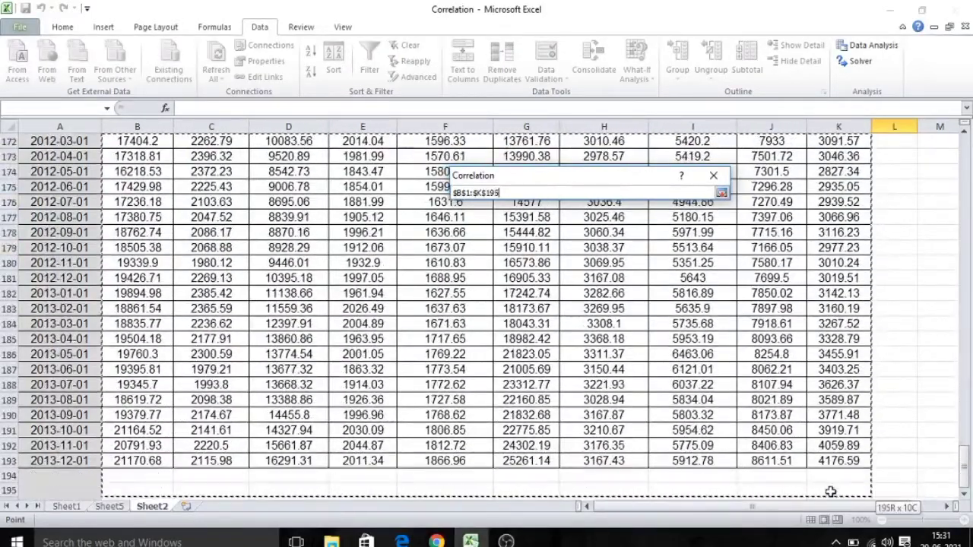
left_click_drag(842, 475, 839, 460)
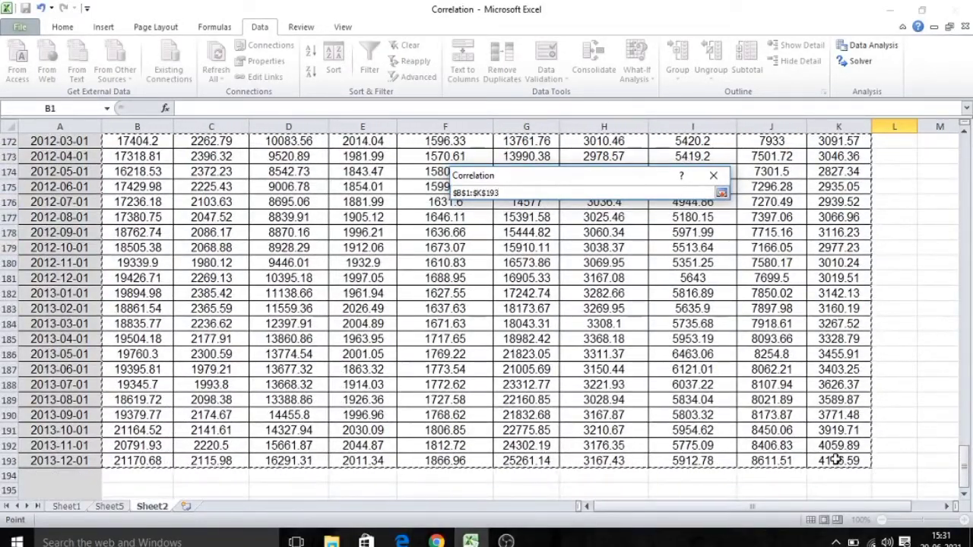
left_click(721, 193)
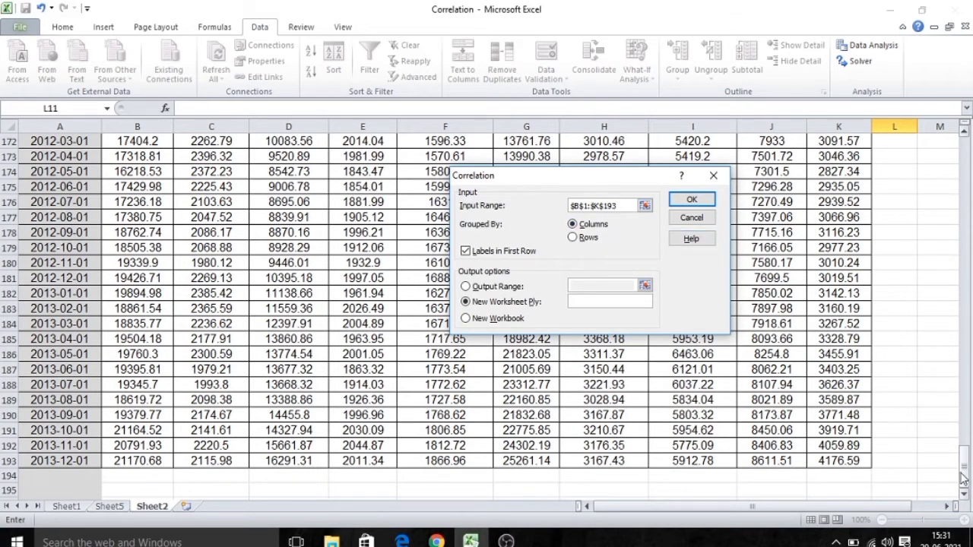
left_click_drag(964, 473, 961, 154)
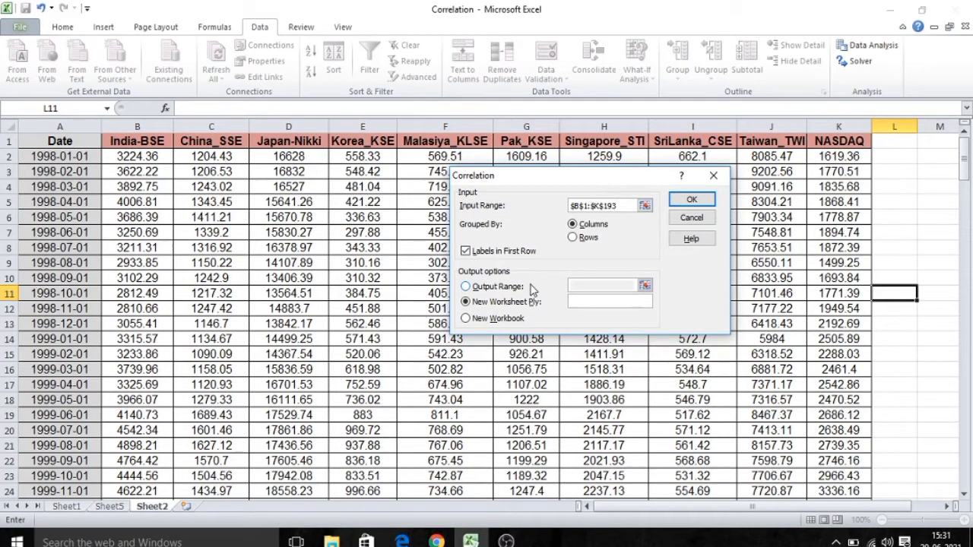
left_click(467, 287)
Step: Send the correlation output to a new worksheet and run it to produce the matrix
left_click(466, 302)
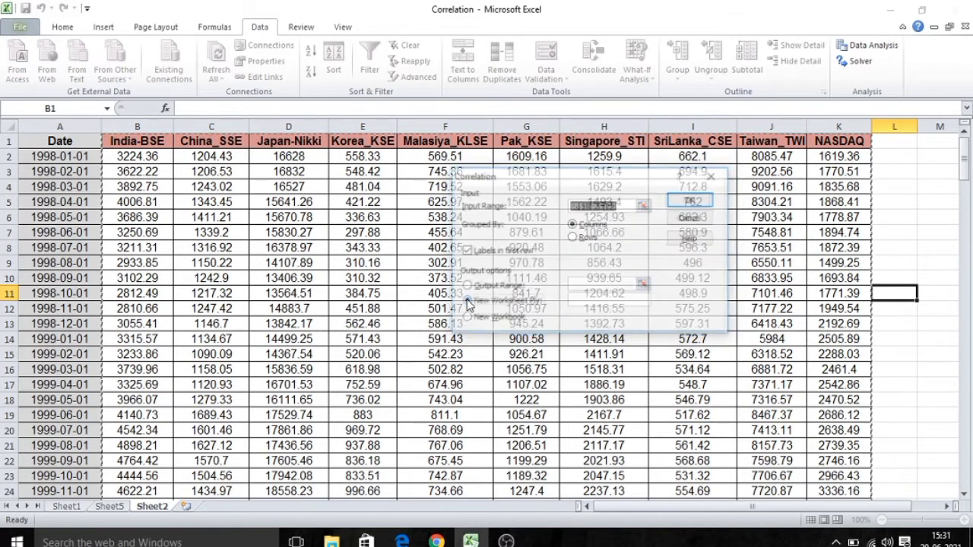
left_click(691, 202)
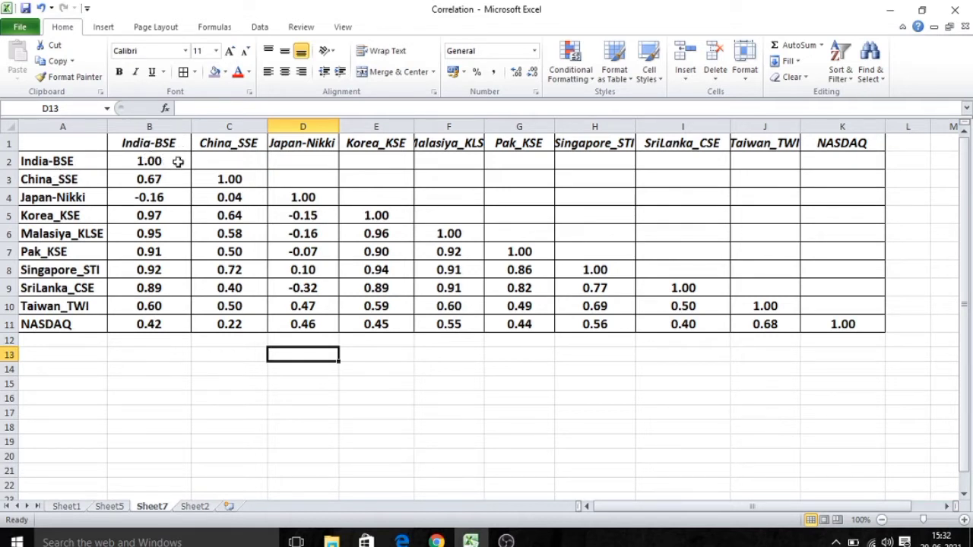
left_click(177, 161)
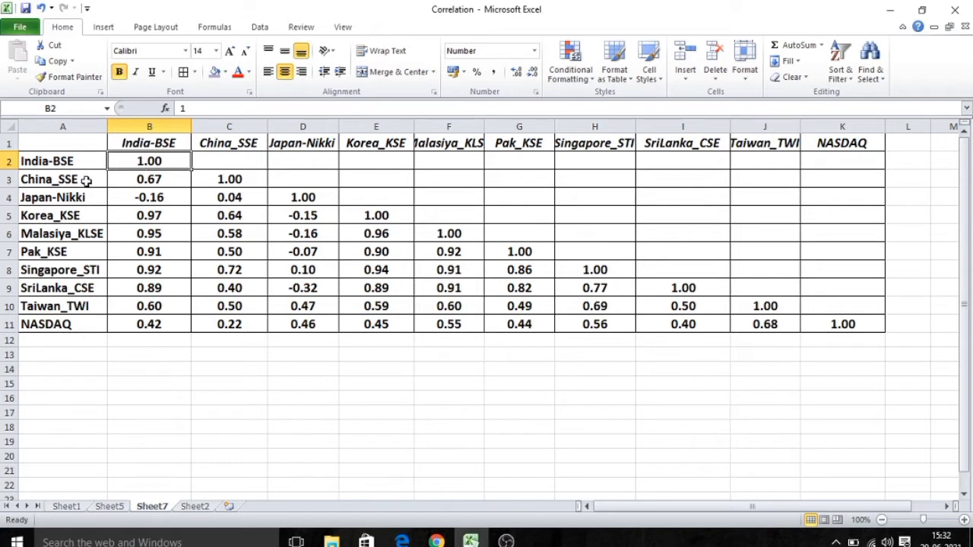
Step: Check India-BSE's correlations from China_SSE to NASDAQ, ending on the negative Japan-Nikki cell
left_click(185, 177)
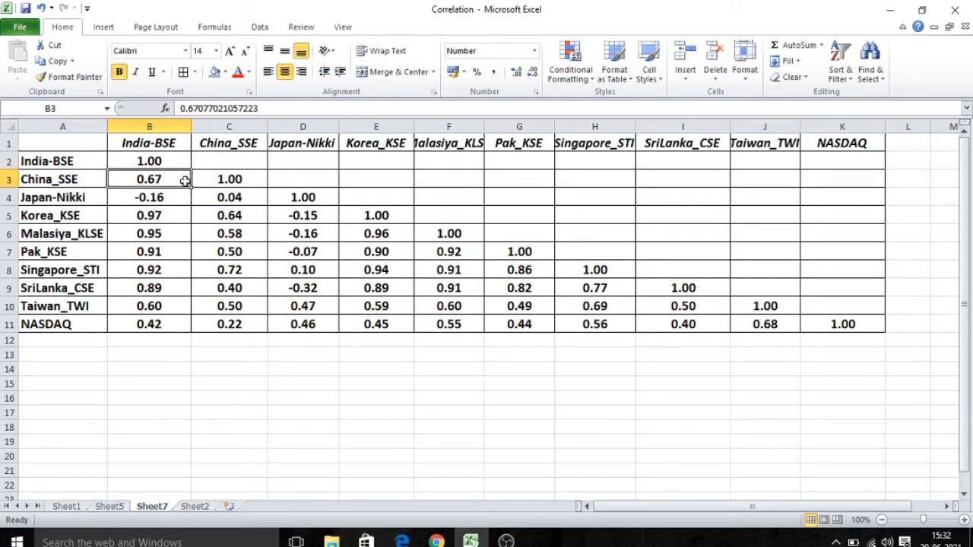
left_click(184, 197)
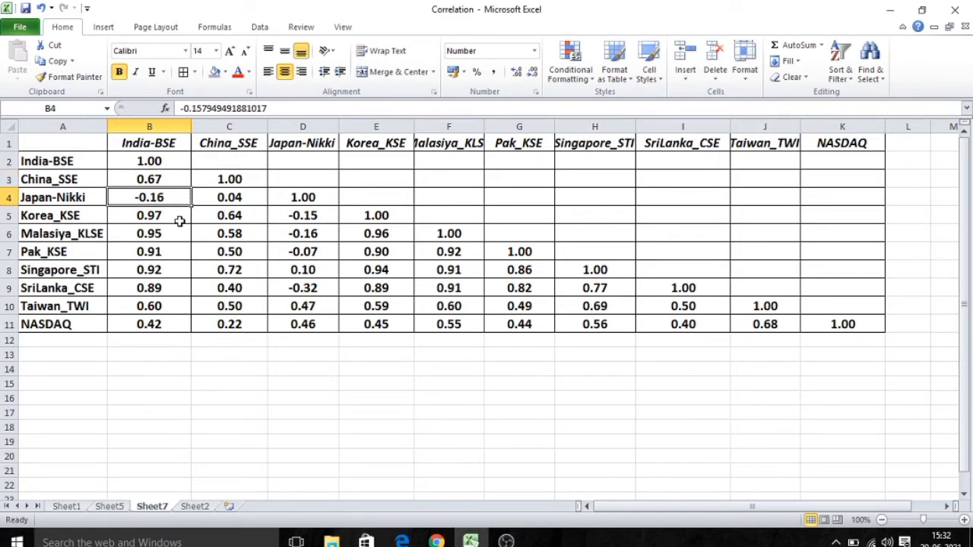
left_click(179, 221)
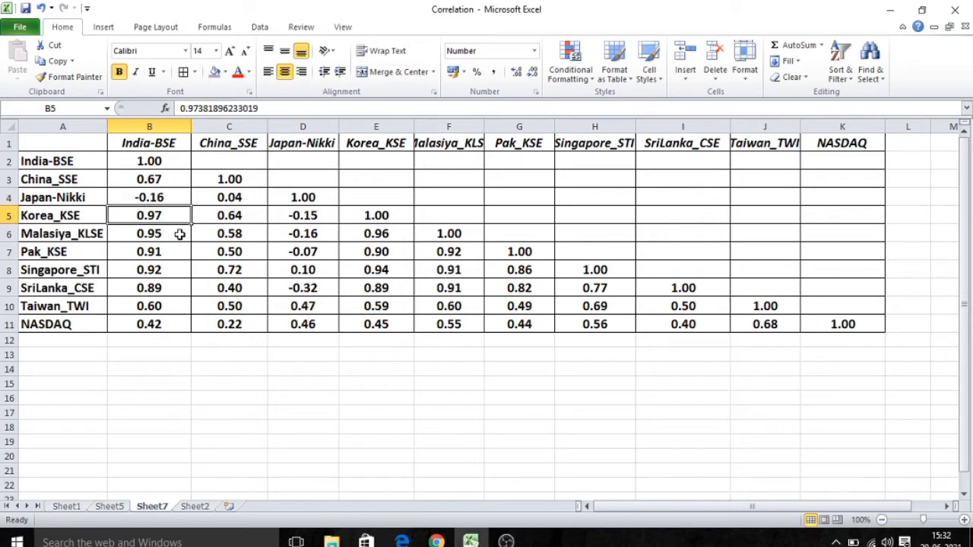
left_click(180, 235)
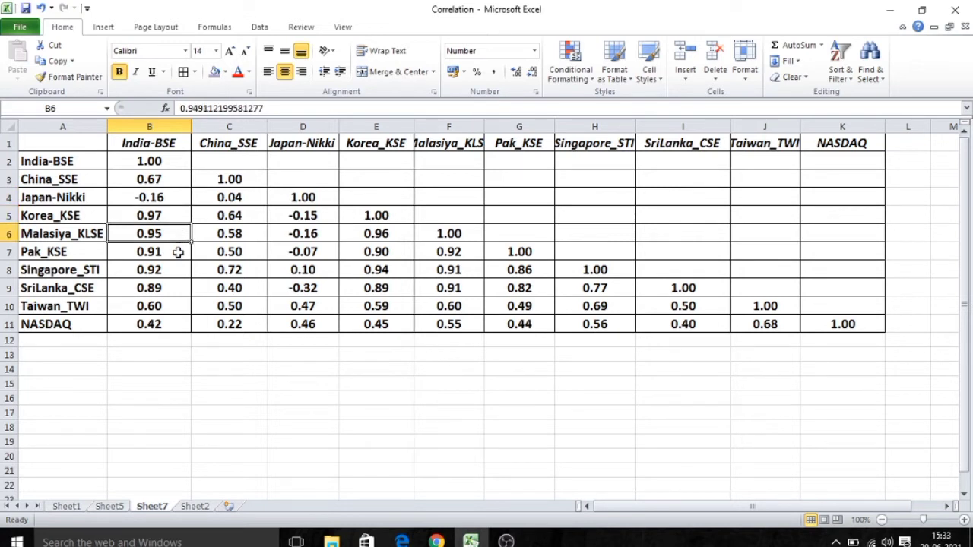
left_click(178, 253)
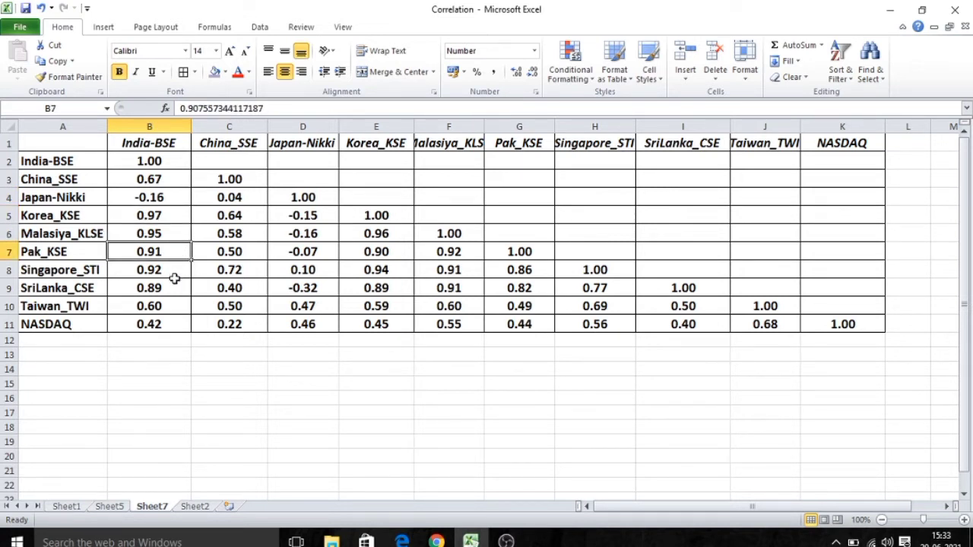
left_click(174, 283)
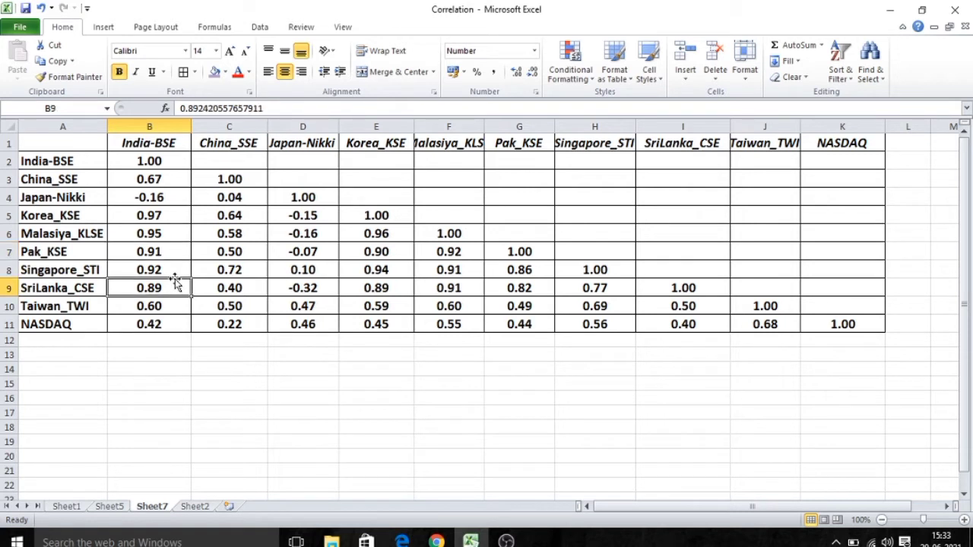
left_click(174, 269)
left_click(173, 288)
left_click(174, 305)
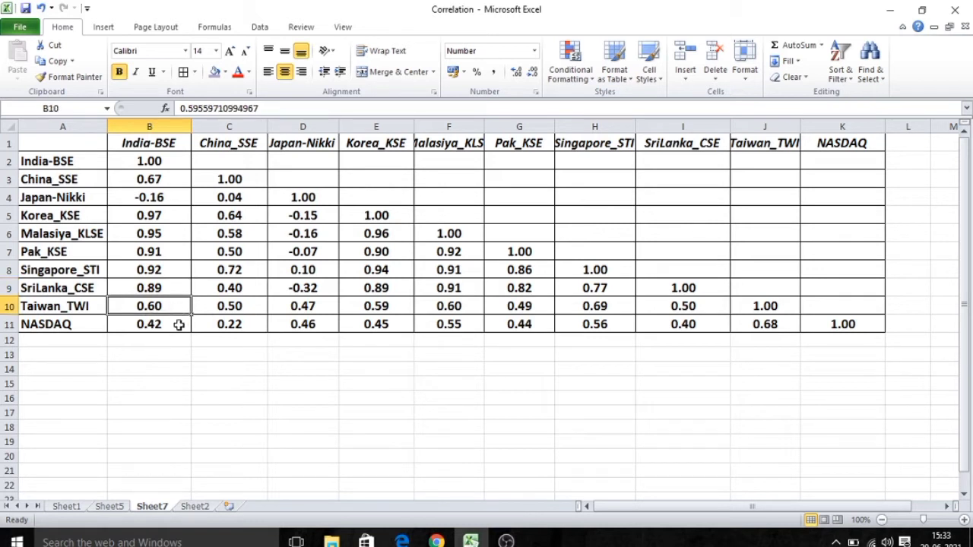
left_click(178, 324)
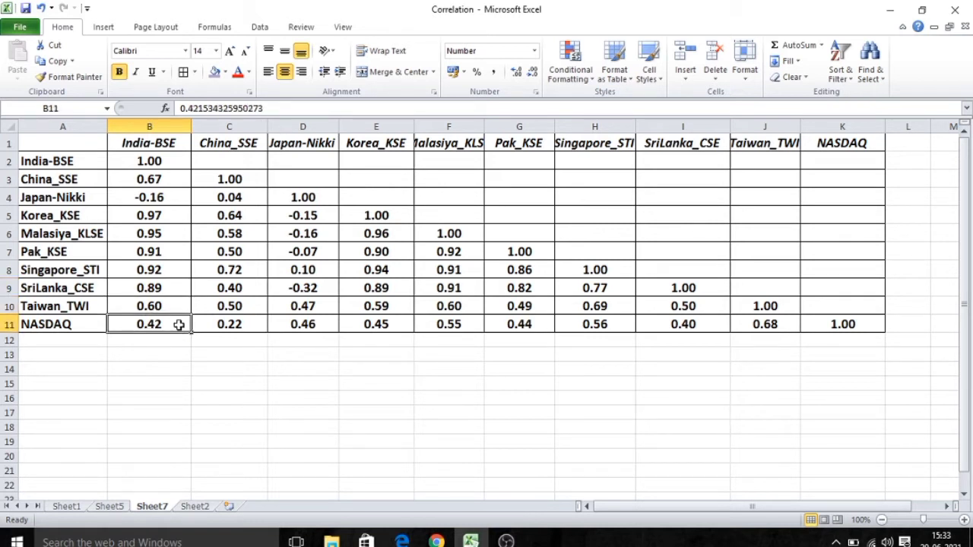
left_click(175, 200)
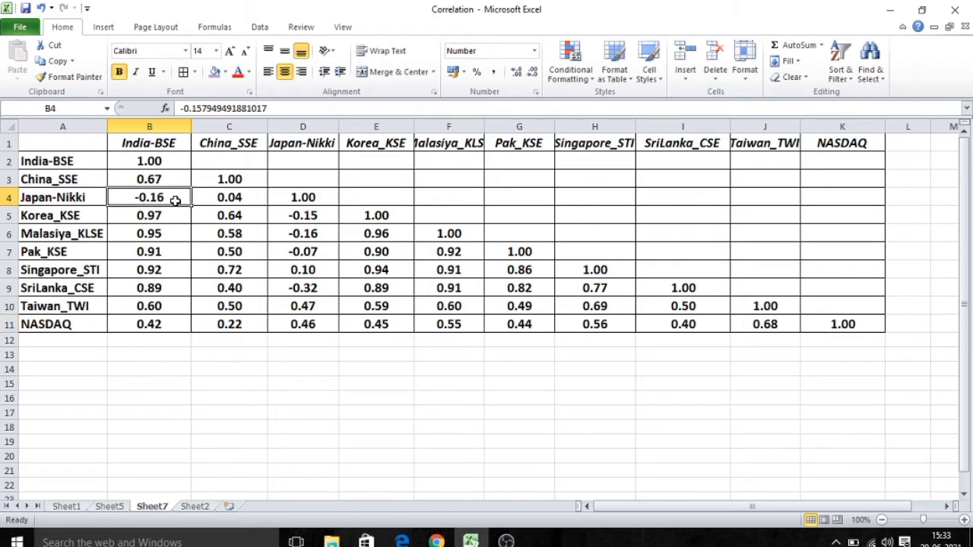
Step: Fill the negative -0.16 cell B4 red and dismiss the pop-up notifications
left_click(226, 73)
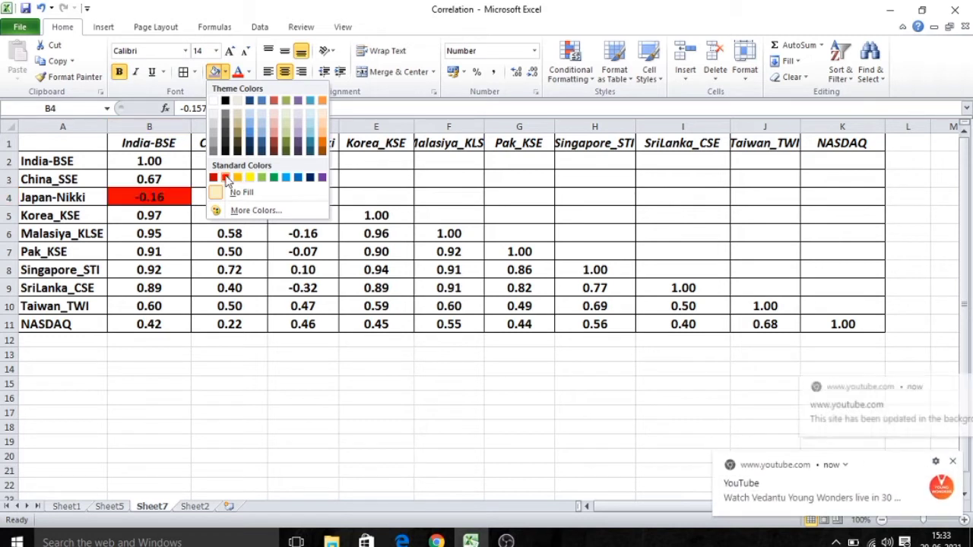
left_click(226, 179)
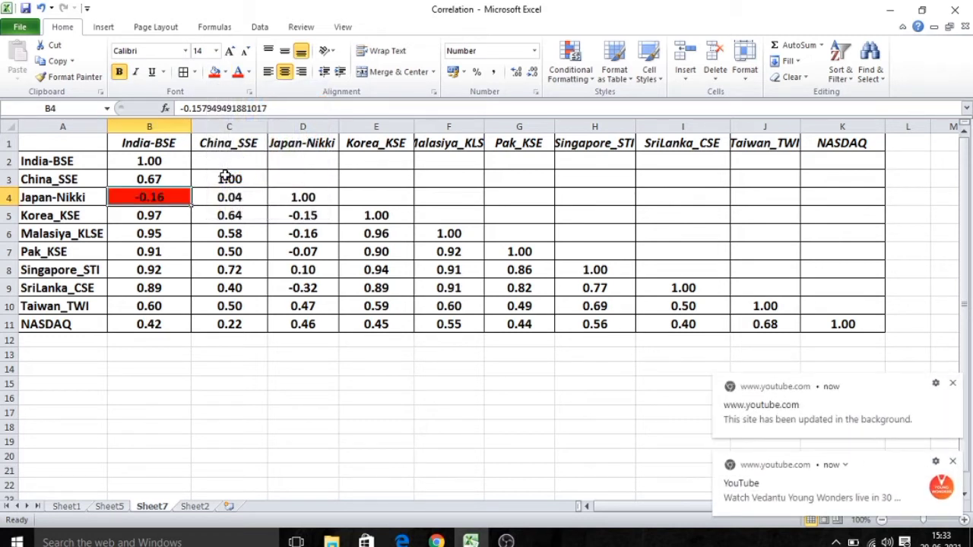
left_click(952, 461)
left_click(952, 461)
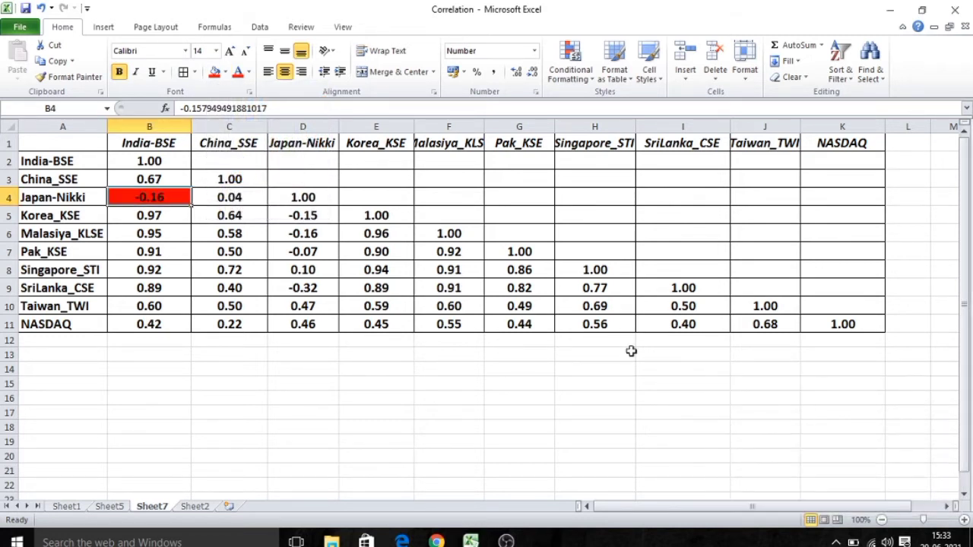
Step: Fill the high correlations B5:B9 (0.89–0.97) green
left_click_drag(182, 216, 178, 285)
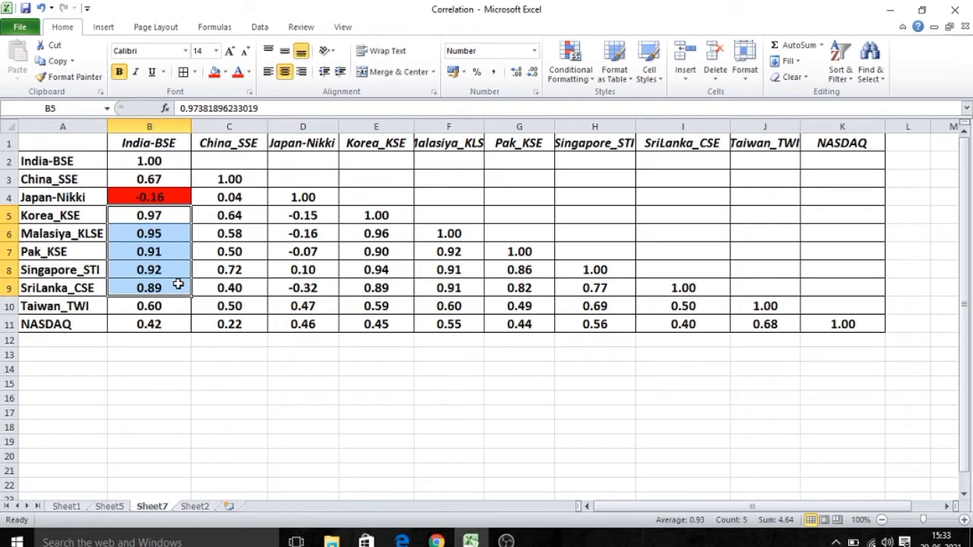
left_click(225, 73)
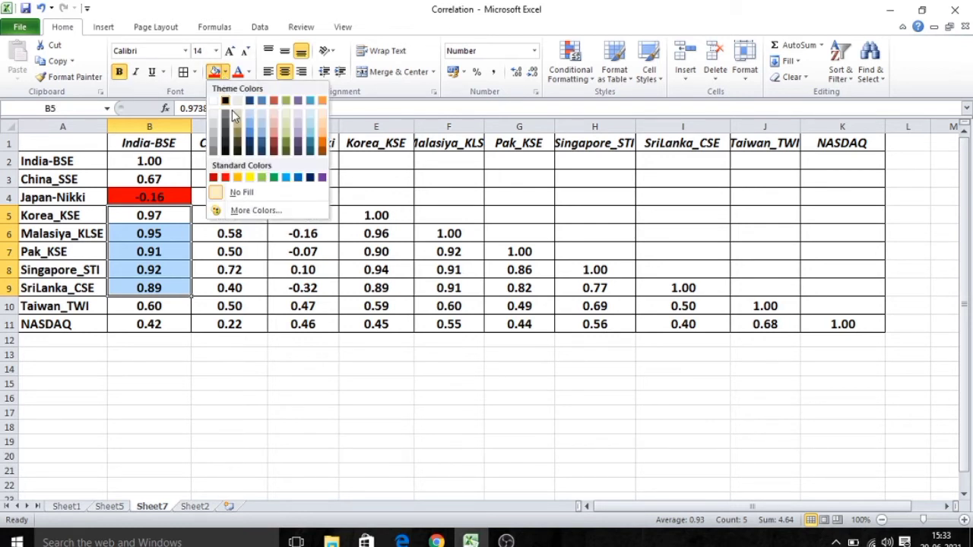
left_click(272, 177)
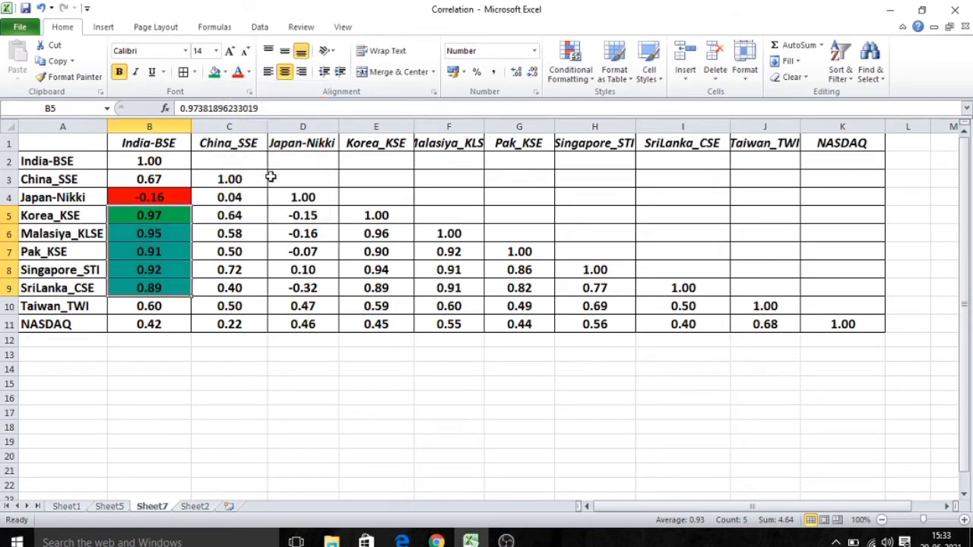
Step: Fill the moderate correlations B10:B11 and B3 blue
left_click(174, 338)
left_click_drag(174, 309, 174, 324)
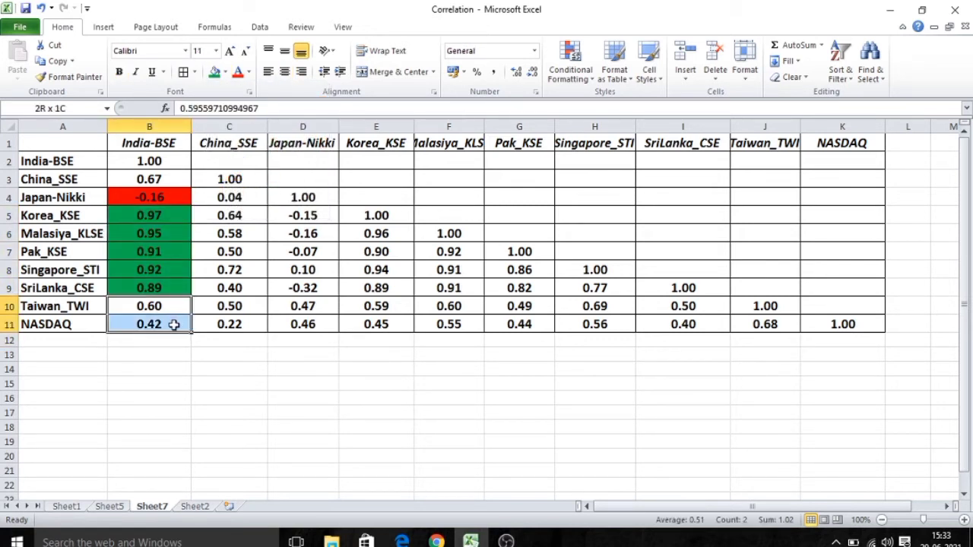
left_click(226, 74)
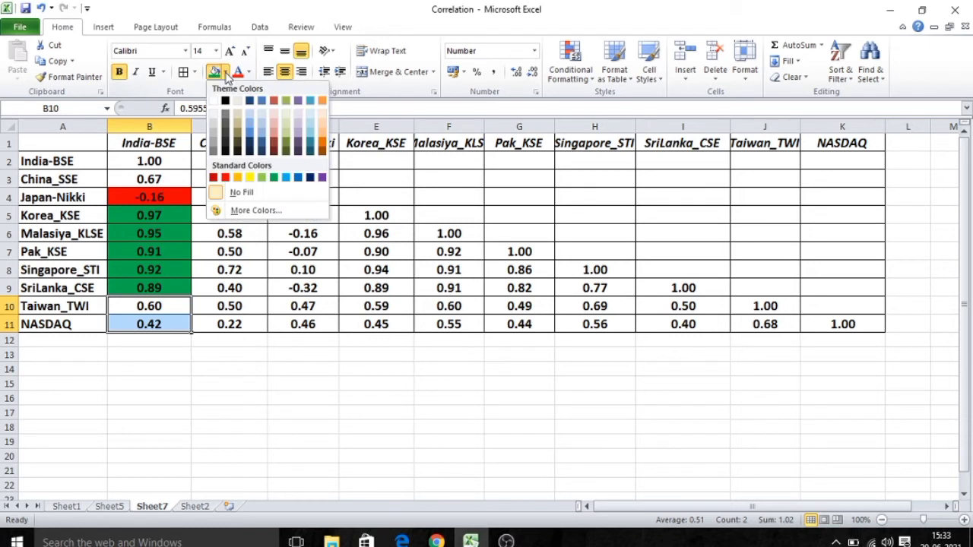
left_click(285, 178)
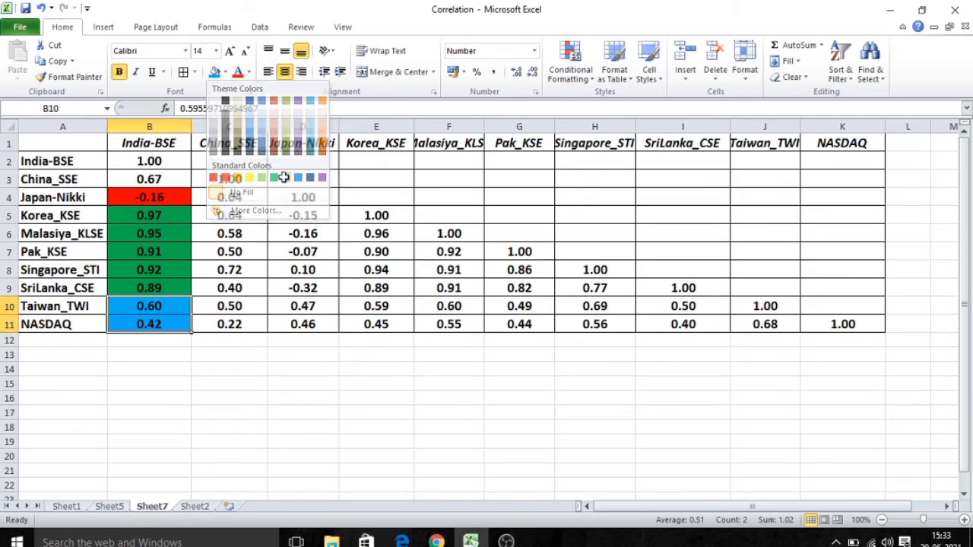
left_click(166, 176)
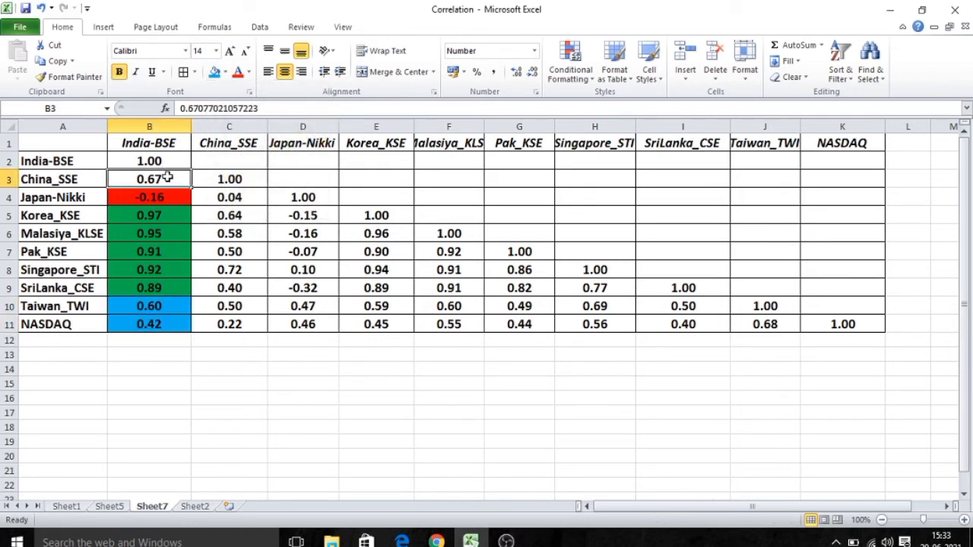
left_click(214, 72)
left_click(333, 411)
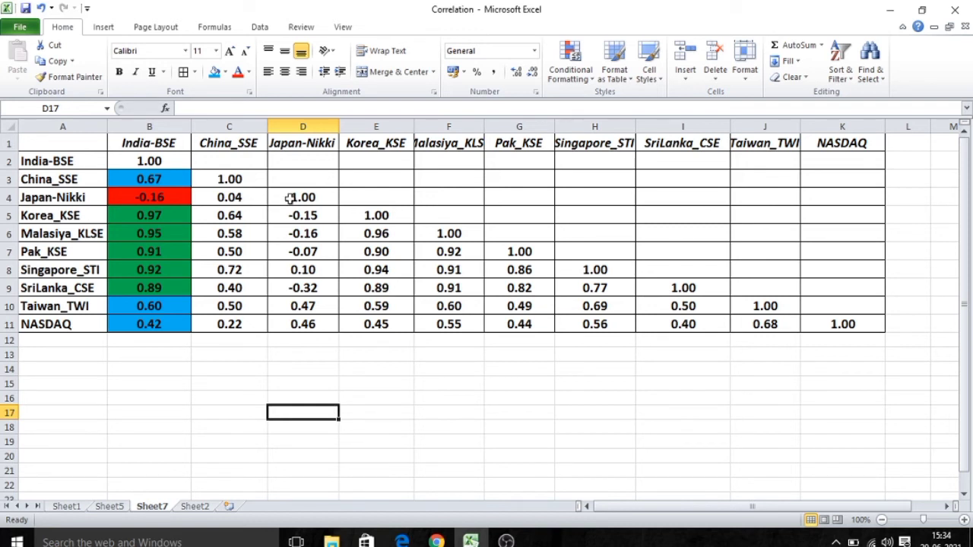
left_click(254, 197)
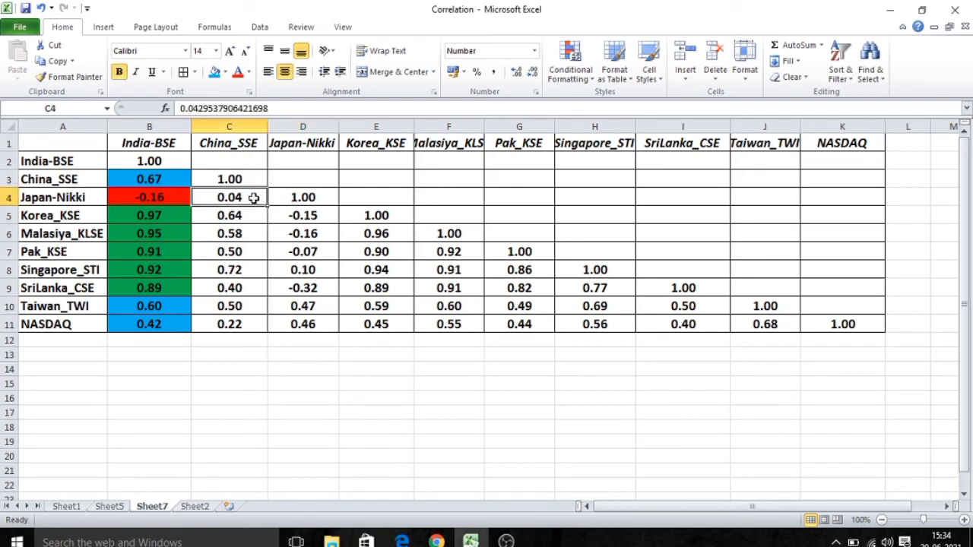